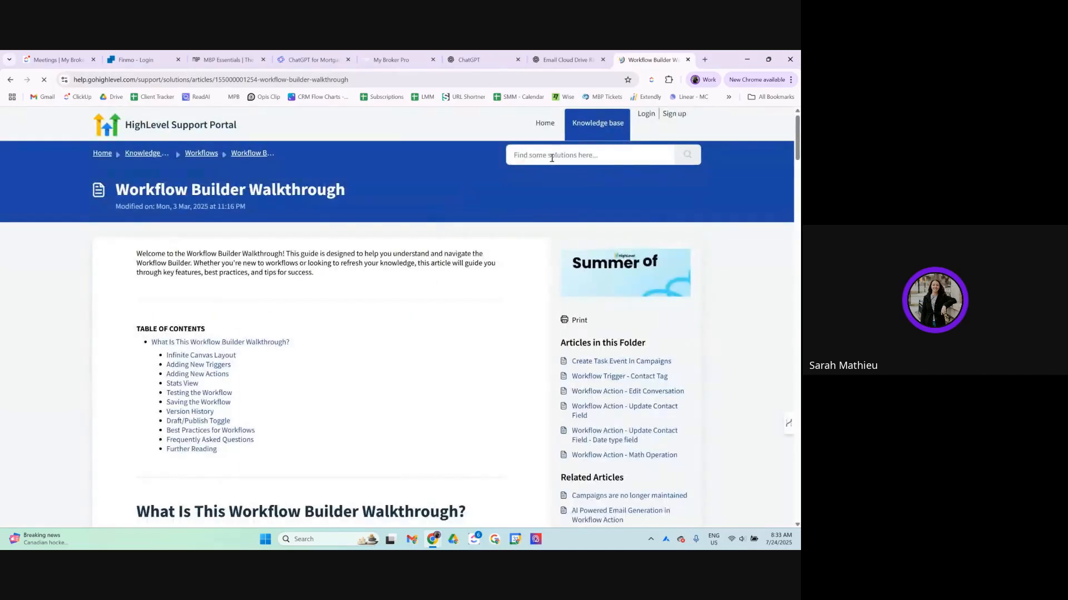
- Search the support portal for "trigger link", open the article on the Trigger Link Clicked workflow trigger, and highlight its title
{"action": "left_click", "coordinate": [581, 155]}
{"action": "type", "text": "trigger"}
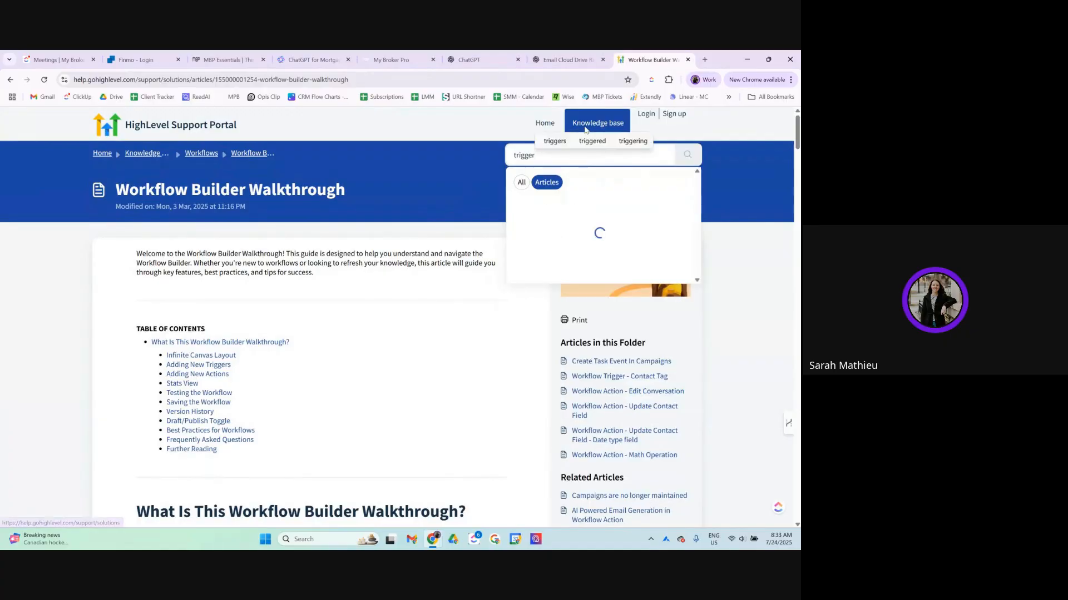
{"action": "type", "text": " link"}
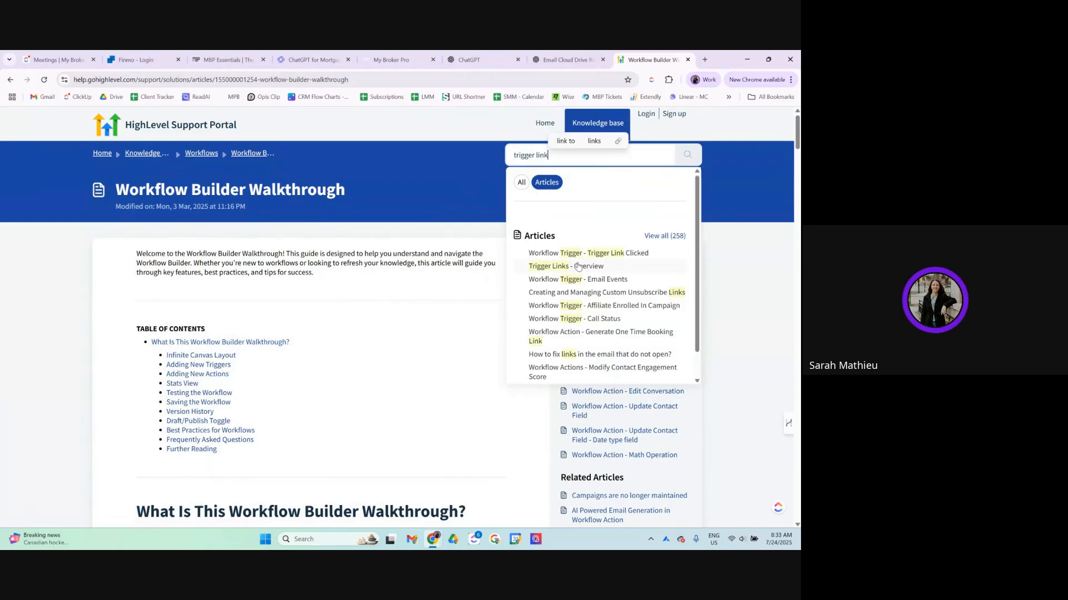
{"action": "left_click", "coordinate": [581, 265]}
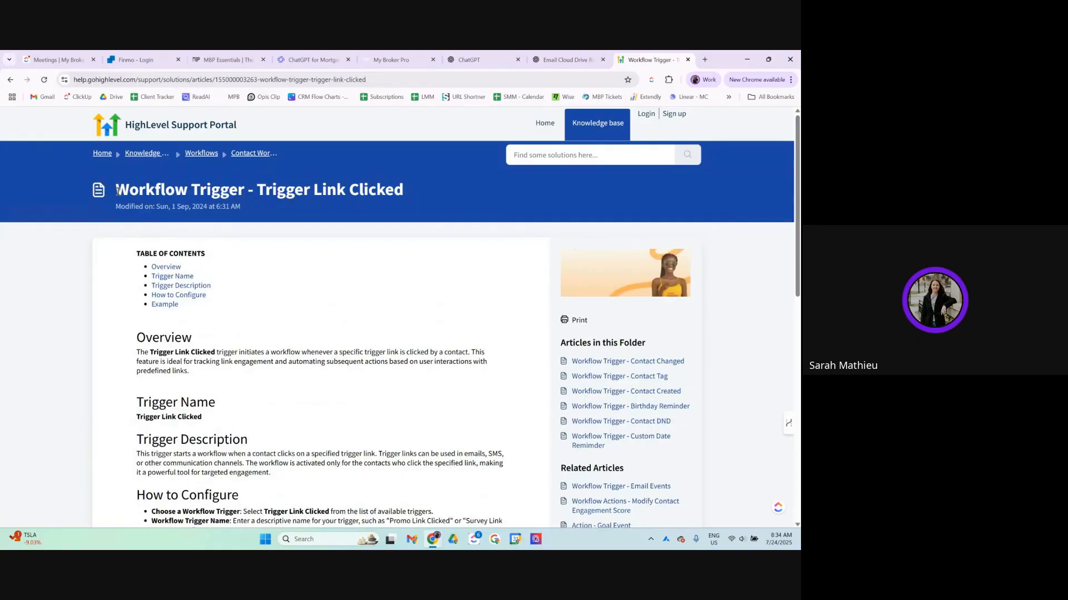
{"action": "left_click_drag", "start_coordinate": [116, 190], "coordinate": [421, 194]}
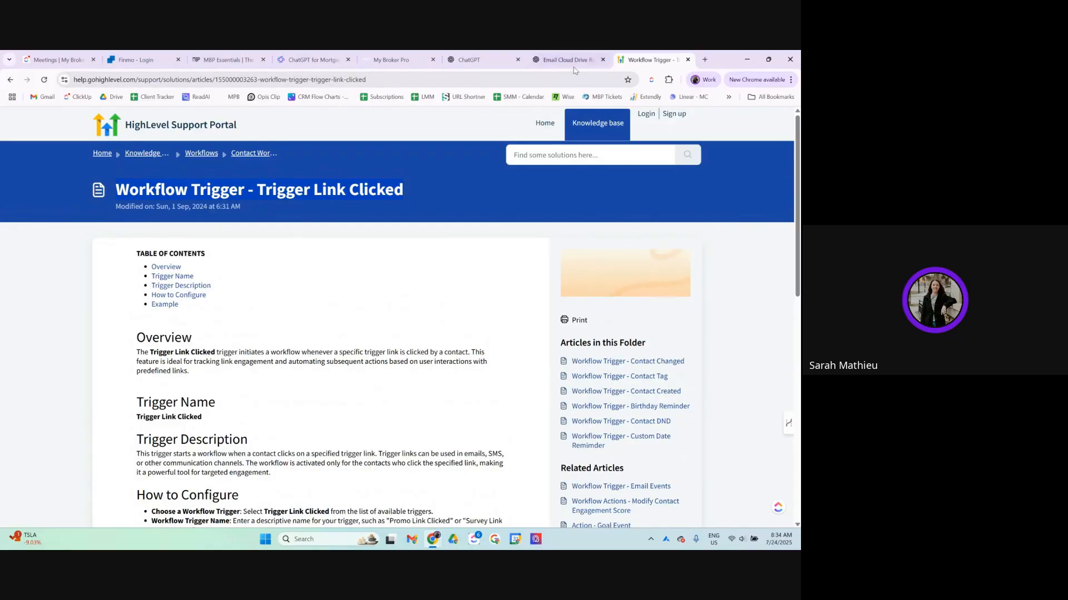
- Switch to My Broker Pro and view the knowledge base articles in its help widget, closing the widget when done
{"action": "left_click", "coordinate": [394, 60]}
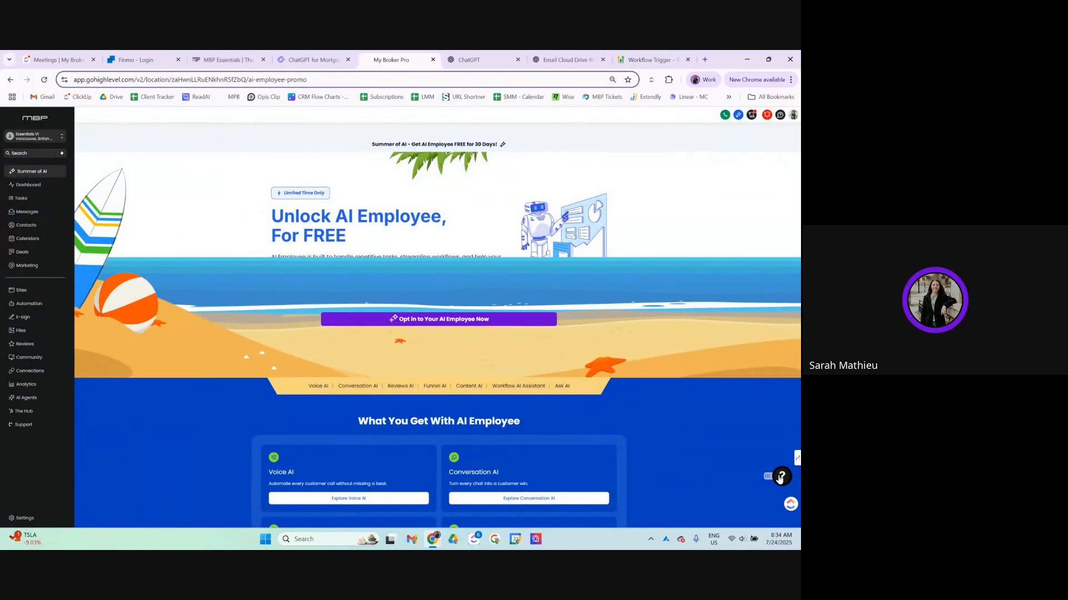
{"action": "left_click", "coordinate": [779, 478]}
{"action": "left_click", "coordinate": [754, 490]}
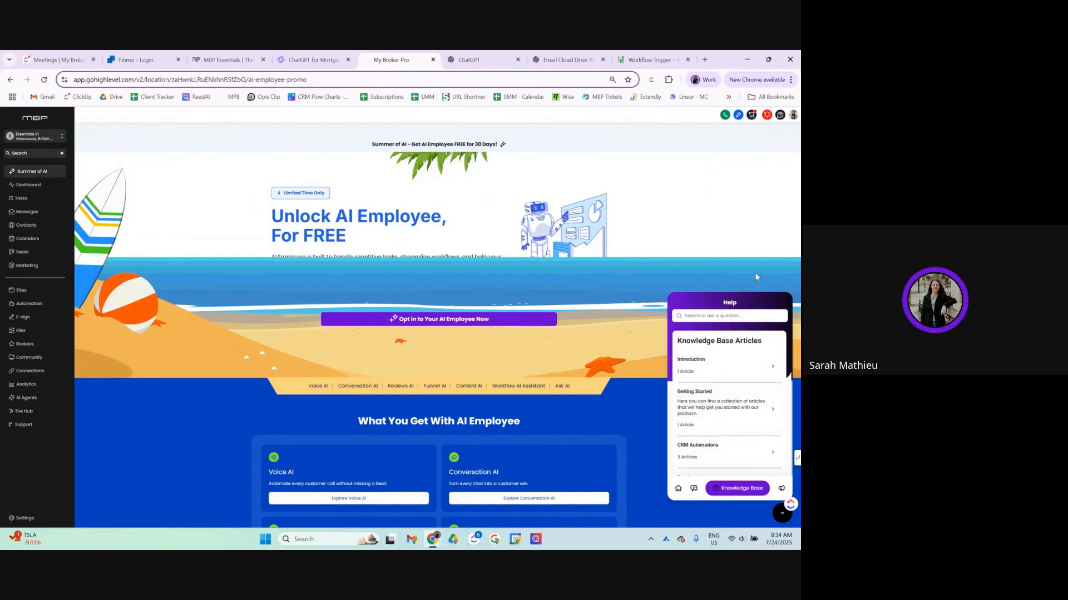
{"action": "left_click", "coordinate": [649, 59]}
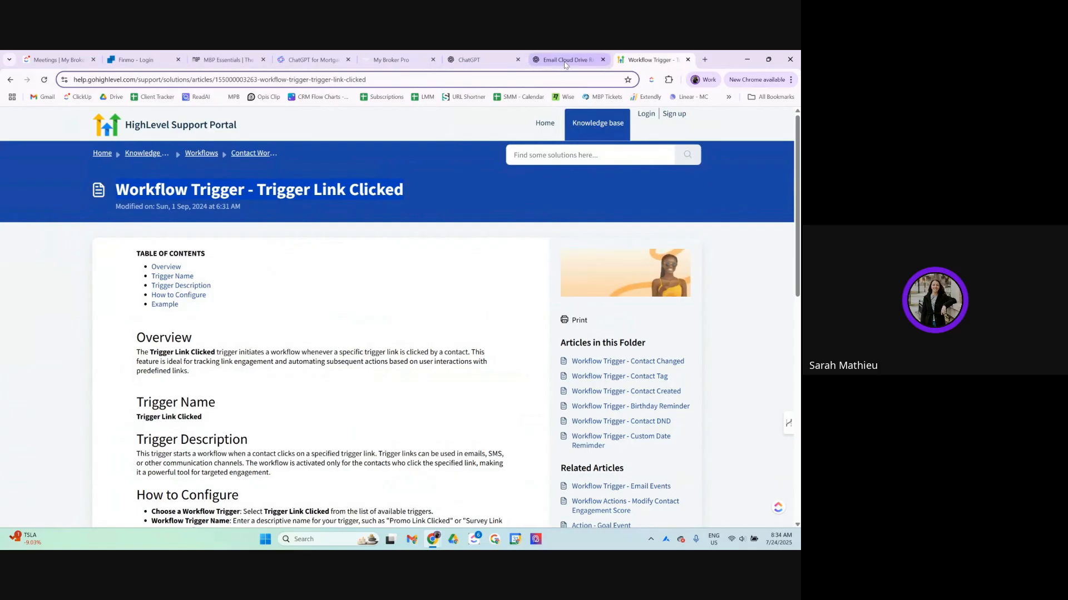
{"action": "mouse_move", "coordinate": [564, 65]}
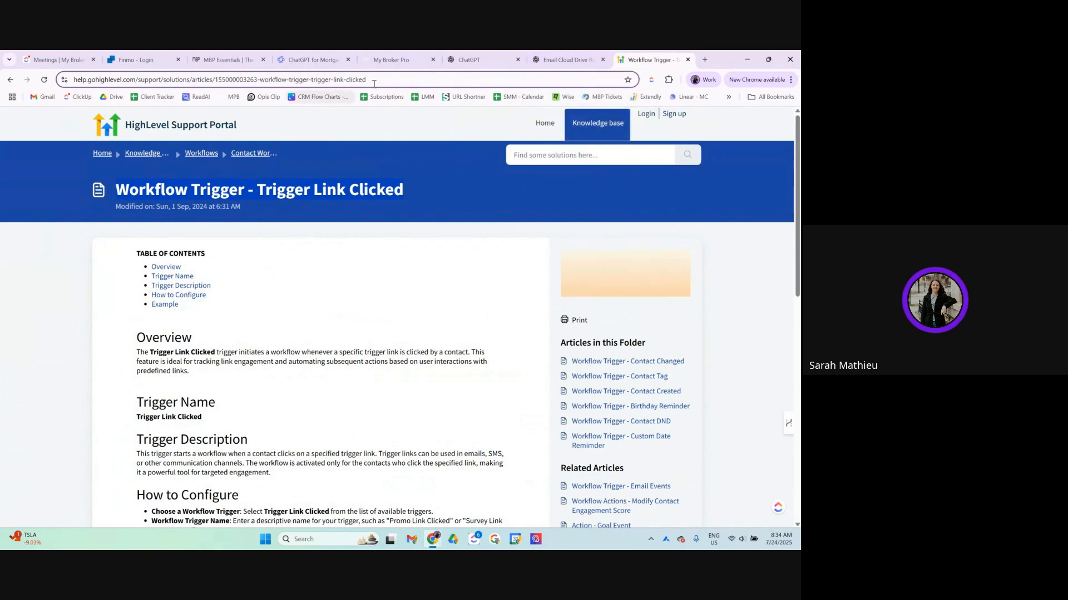
{"action": "left_click", "coordinate": [389, 59]}
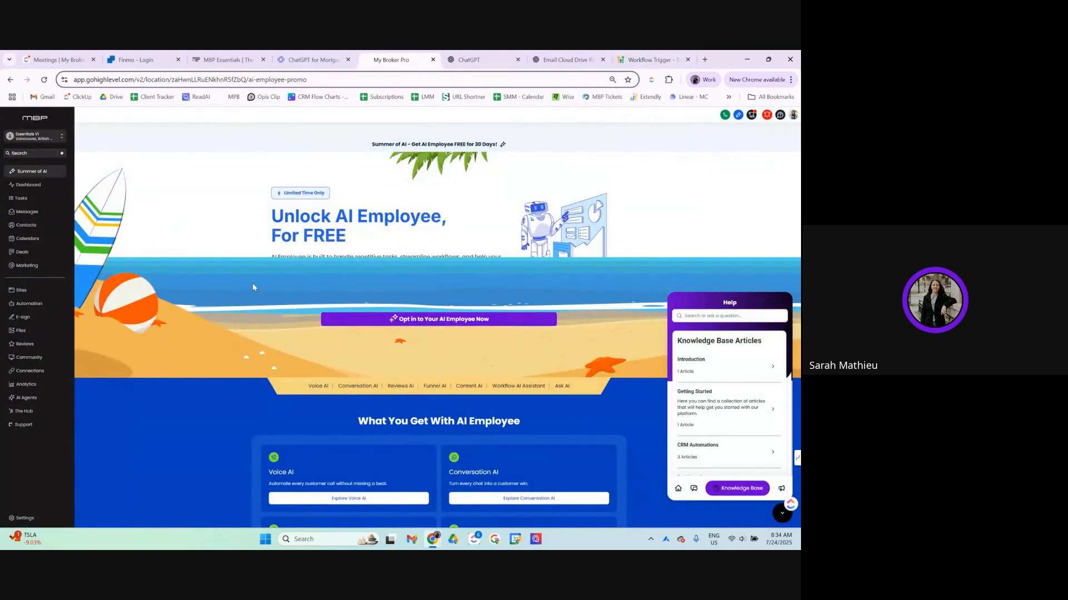
{"action": "left_click", "coordinate": [782, 513]}
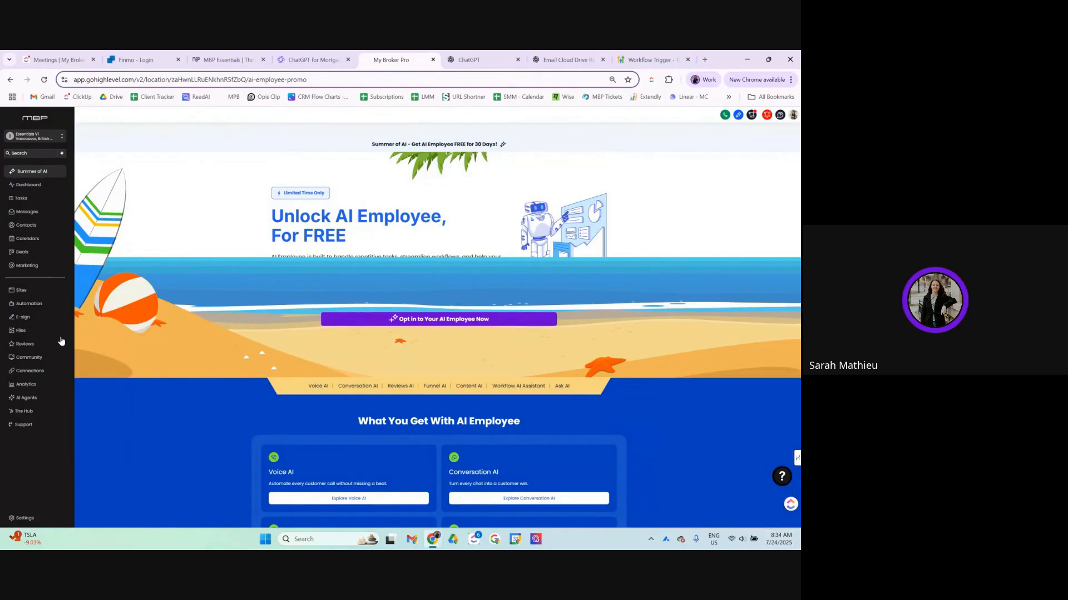
- Create a new automation workflow from scratch
{"action": "left_click", "coordinate": [45, 303]}
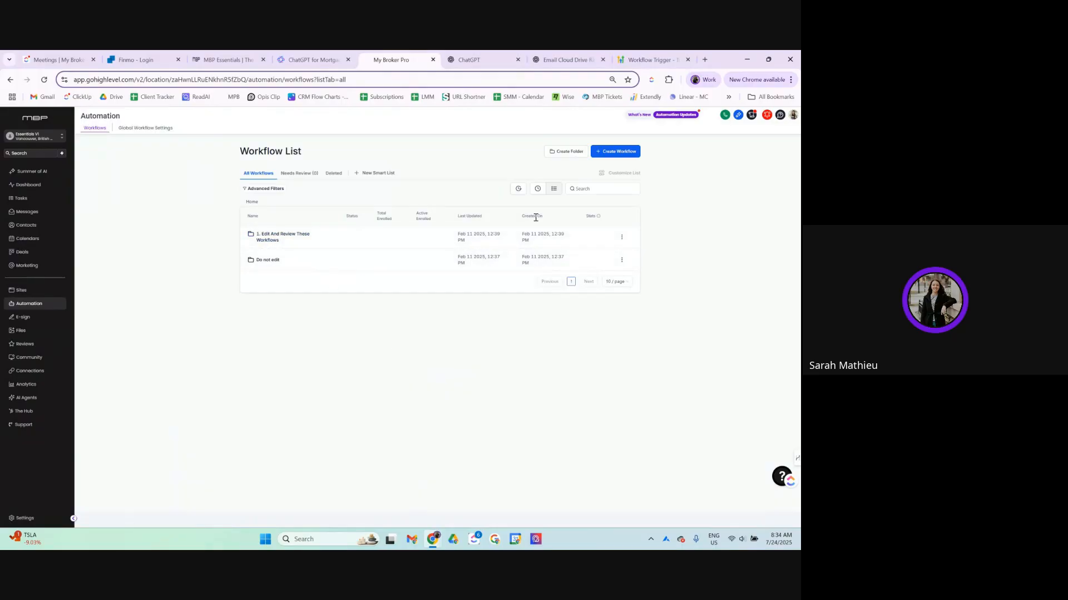
{"action": "left_click", "coordinate": [609, 154]}
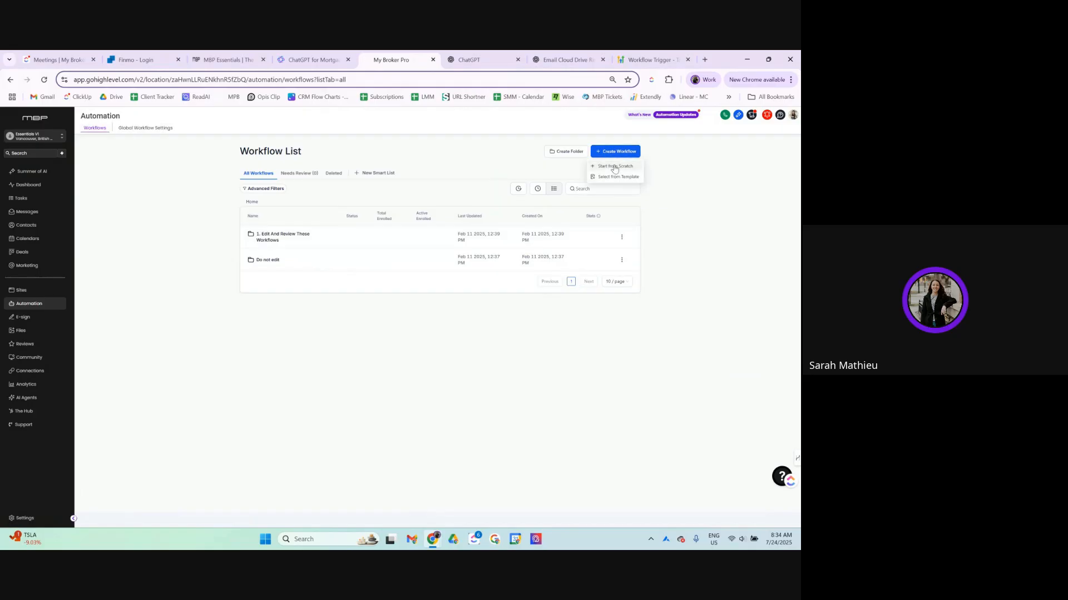
{"action": "left_click", "coordinate": [615, 168]}
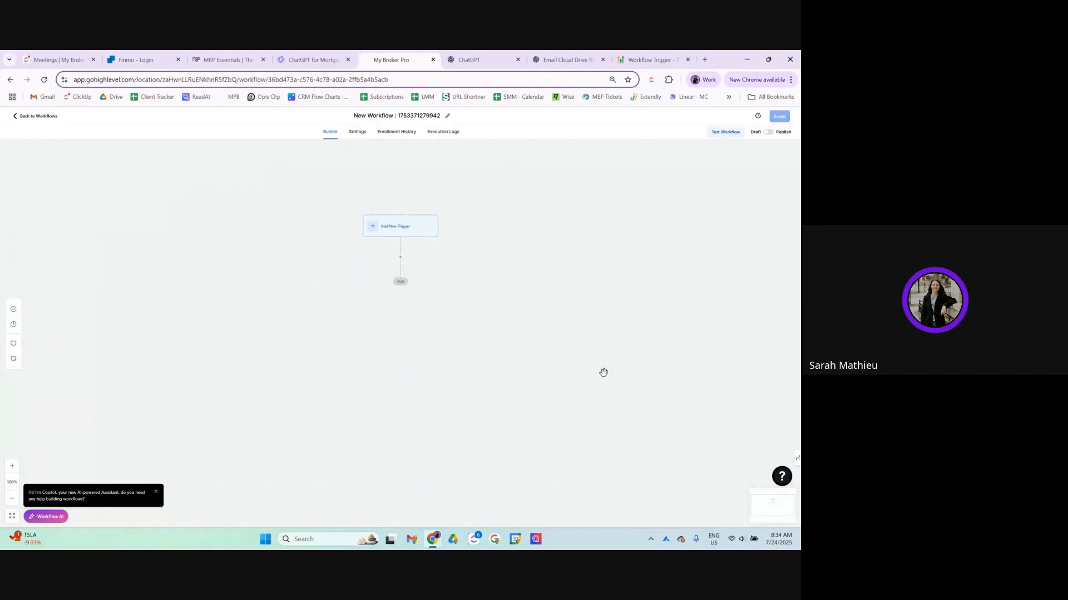
- Search the new workflow's available triggers for "tag" and "tri", clear the search, and return to the workflow list
{"action": "left_click", "coordinate": [406, 232]}
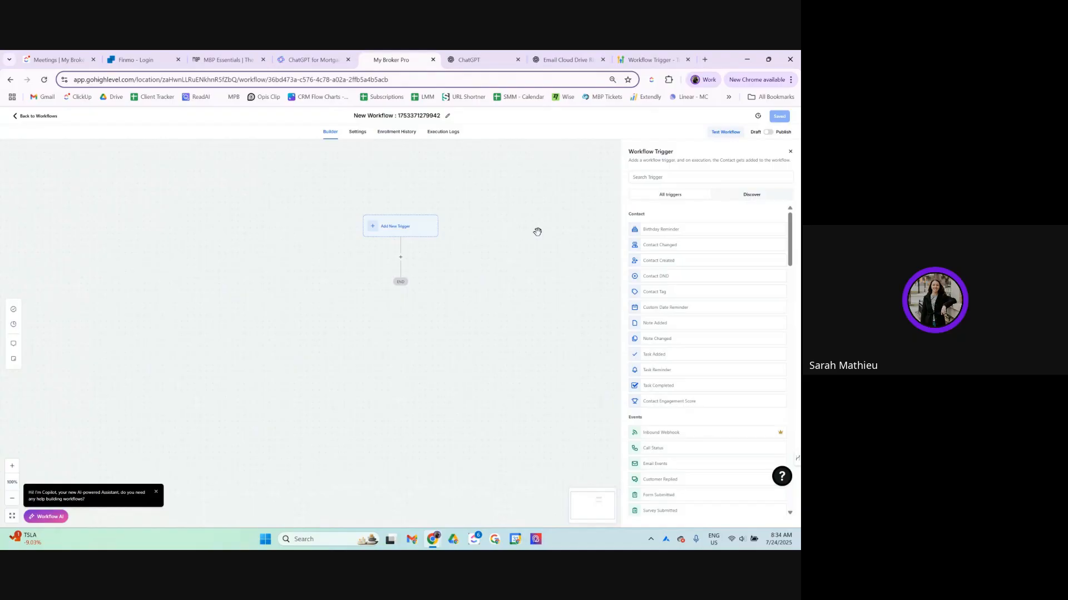
{"action": "left_click", "coordinate": [671, 178]}
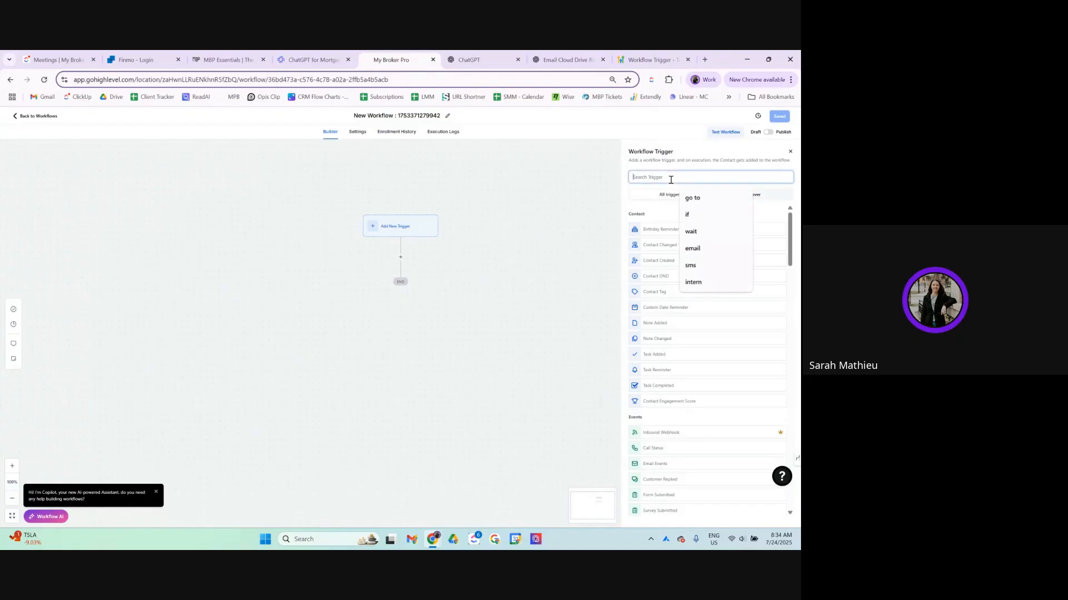
{"action": "type", "text": "tag"}
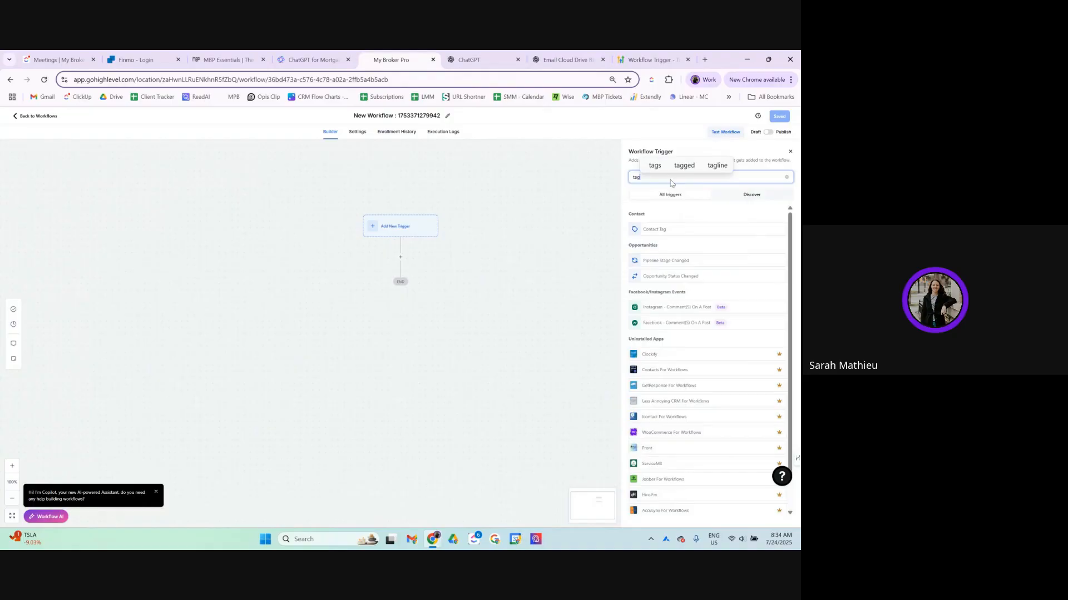
{"action": "key", "text": "BackSpace"}
{"action": "key", "text": "BackSpace"}
{"action": "key", "text": "BackSpace"}
{"action": "type", "text": "tri"}
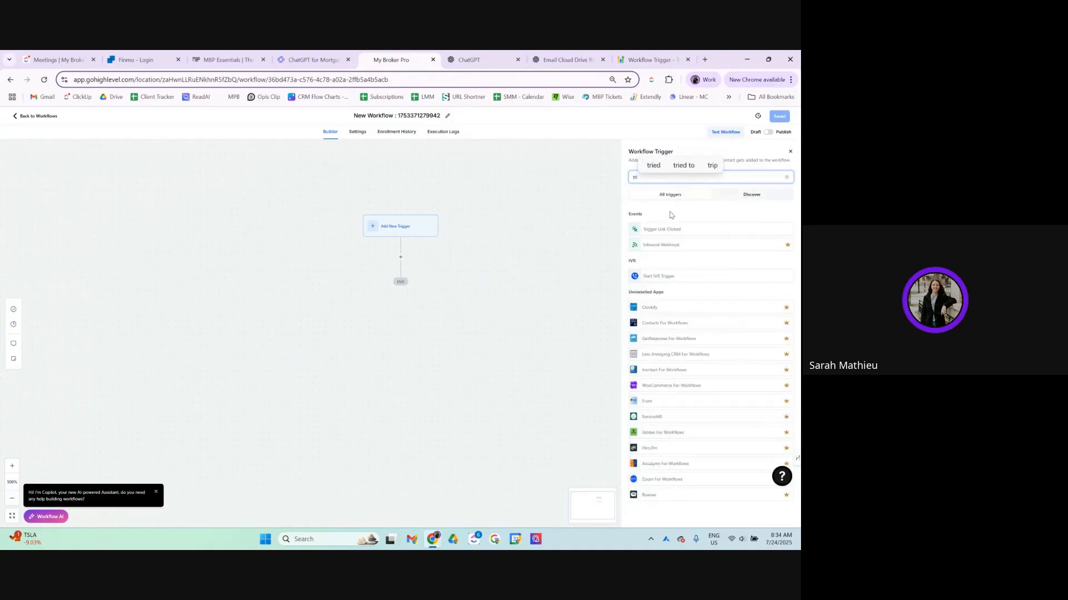
{"action": "left_click", "coordinate": [786, 178]}
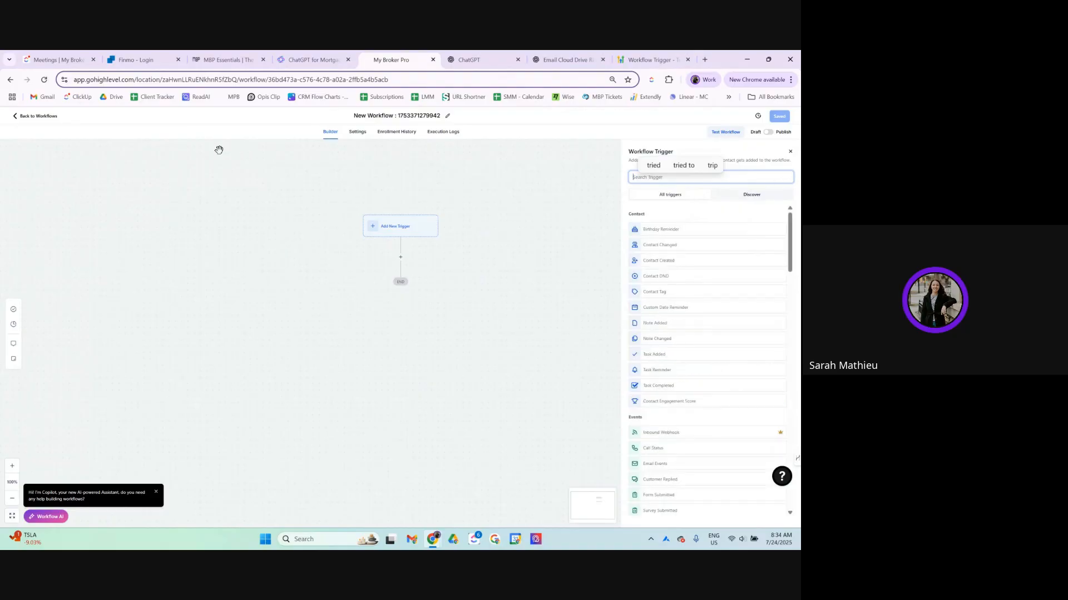
{"action": "left_click", "coordinate": [45, 118]}
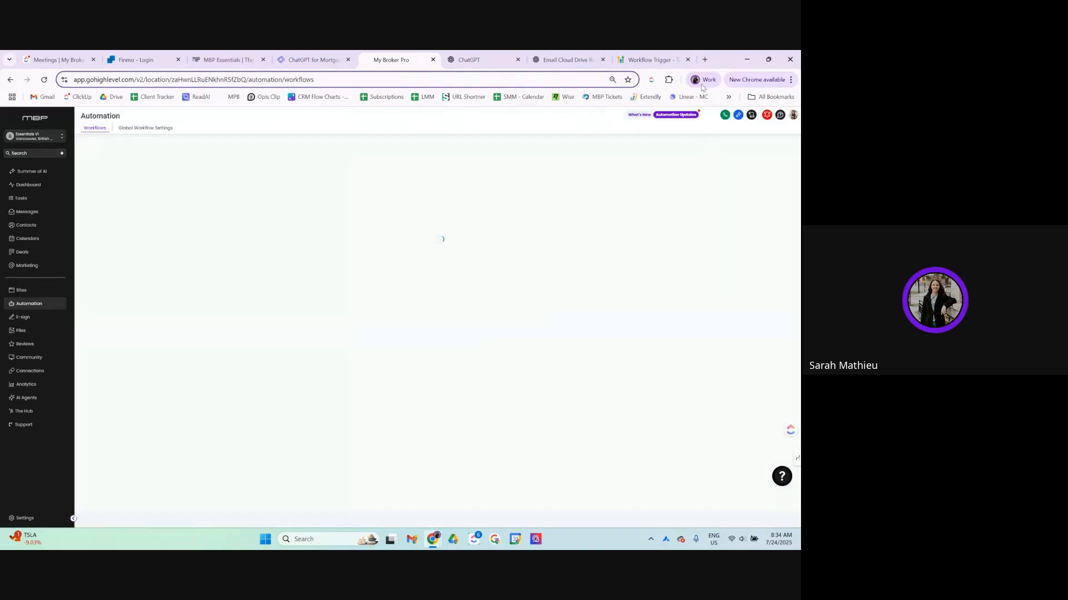
- Open mybrokerprotemplates.ca in a new browser tab and go to its consultation booking page
{"action": "left_click", "coordinate": [704, 60]}
{"action": "type", "text": "my"}
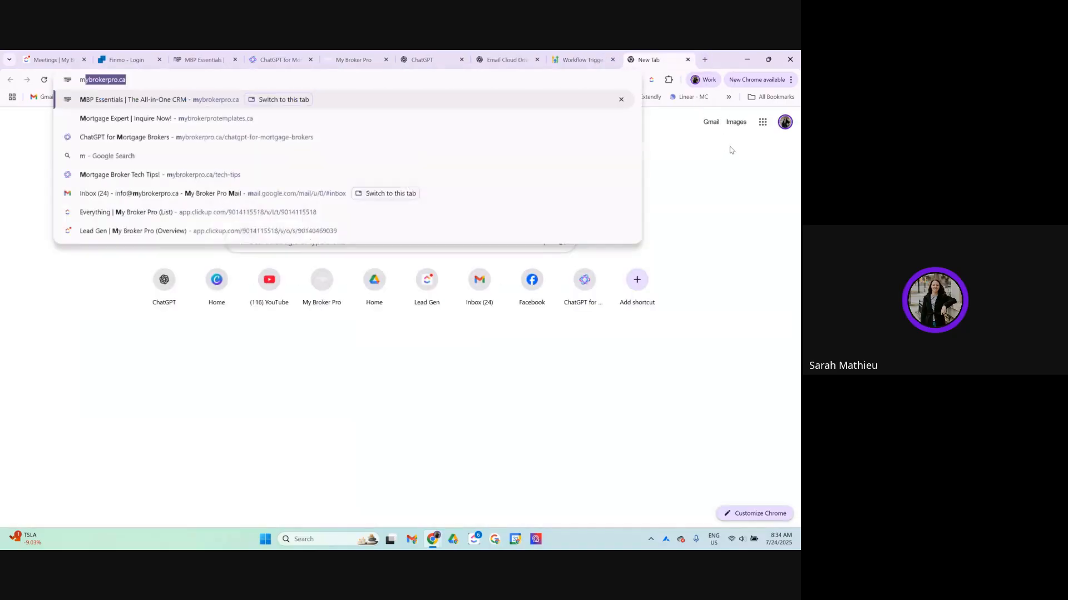
{"action": "type", "text": "brokerprotemplates"}
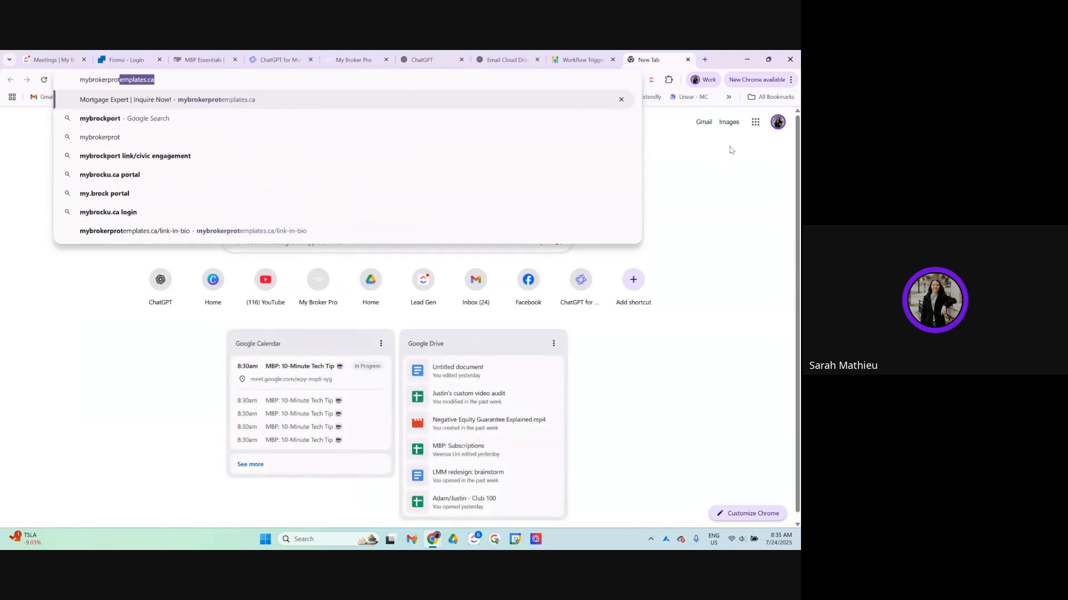
{"action": "key", "text": "Return"}
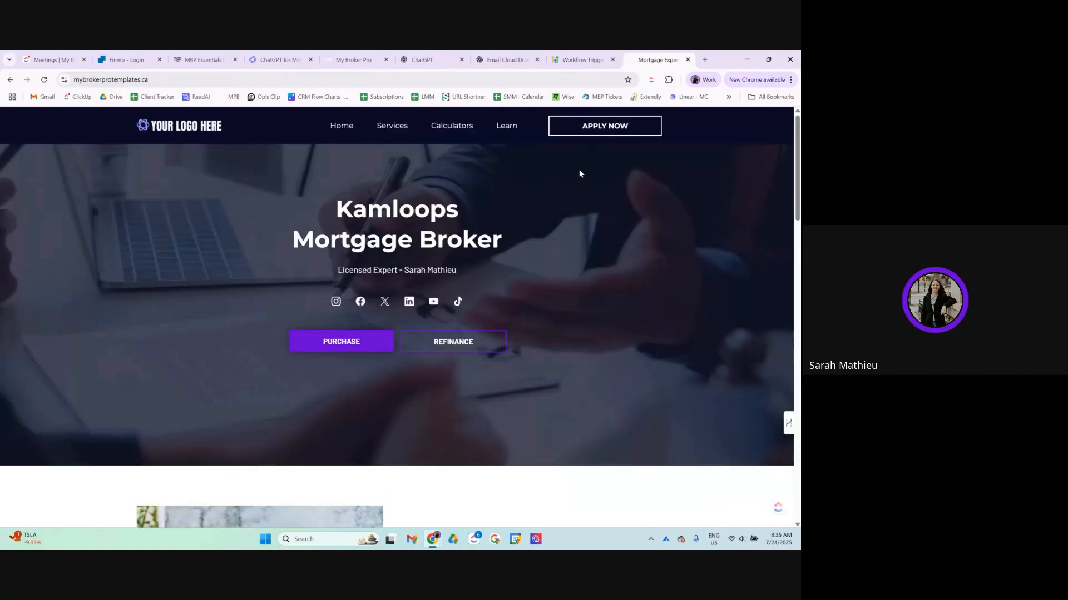
{"action": "scroll", "coordinate": [589, 254], "scroll_direction": "down", "scroll_amount": 5}
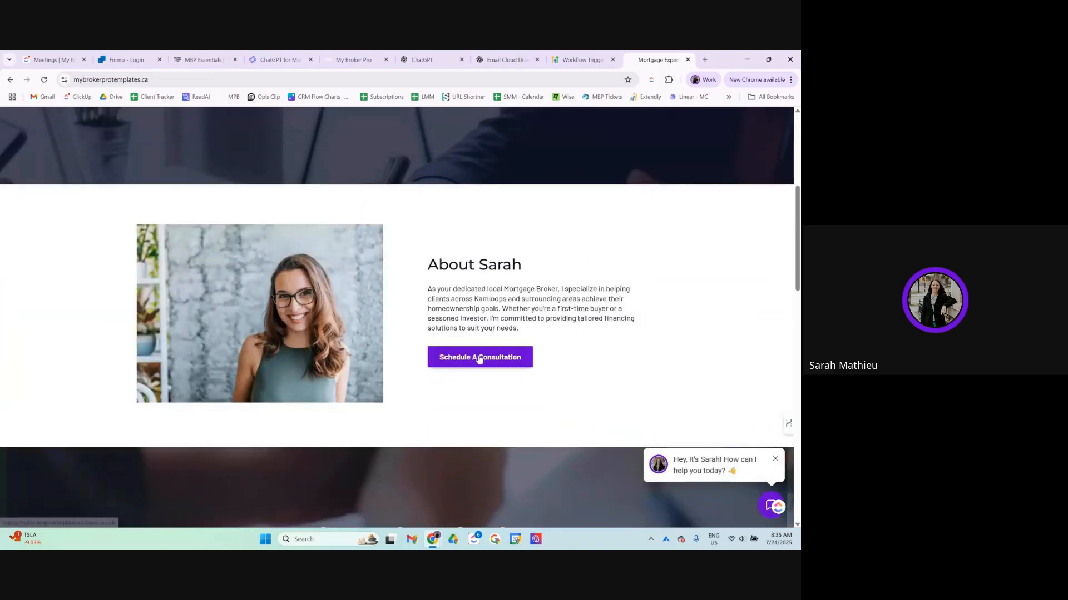
{"action": "left_click", "coordinate": [477, 360]}
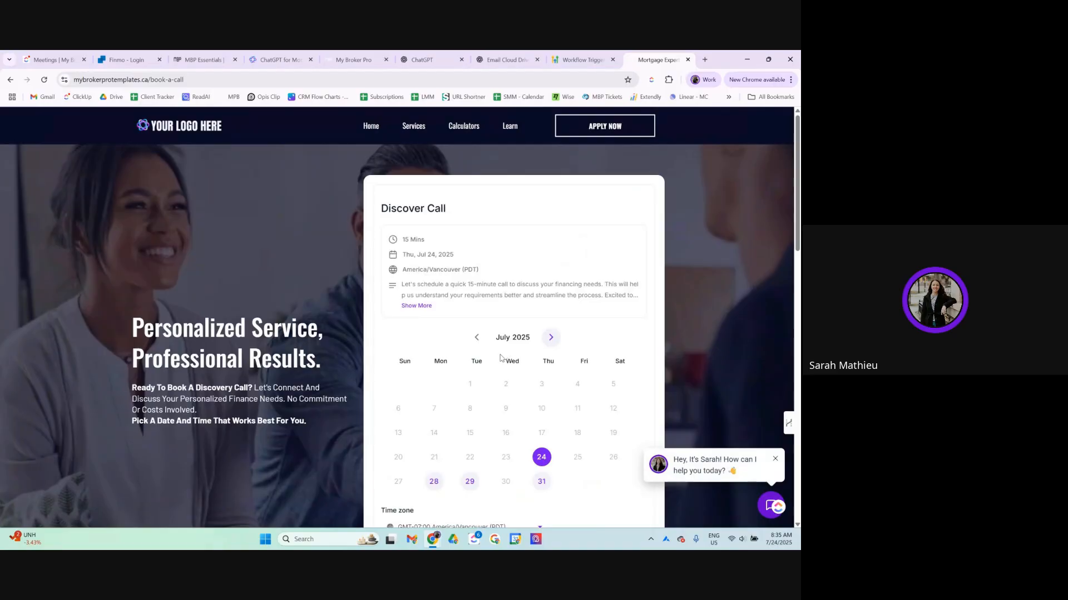
{"action": "scroll", "coordinate": [464, 367], "scroll_direction": "down", "scroll_amount": 1}
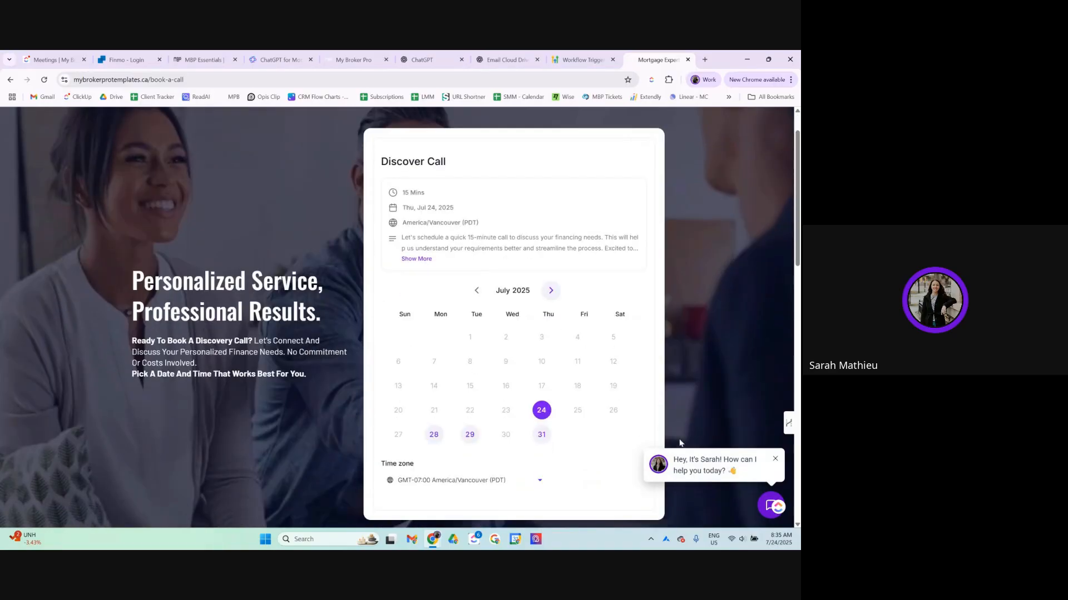
- Copy the booking page's web address and dismiss the chat greeting and contact form pop-up
{"action": "left_click", "coordinate": [774, 460]}
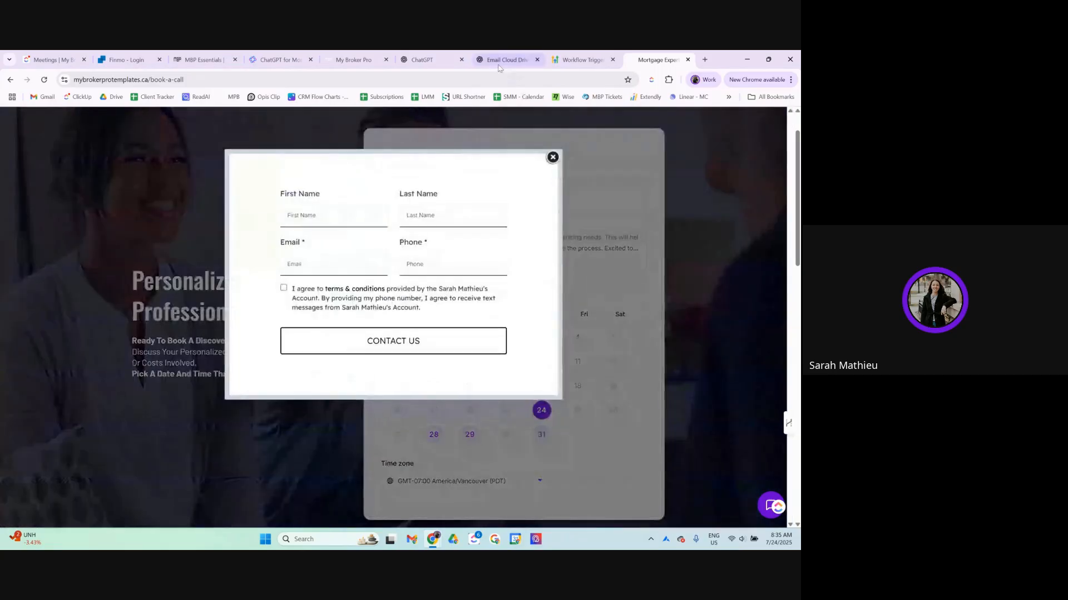
{"action": "left_click", "coordinate": [490, 79]}
{"action": "key", "text": "ctrl+c"}
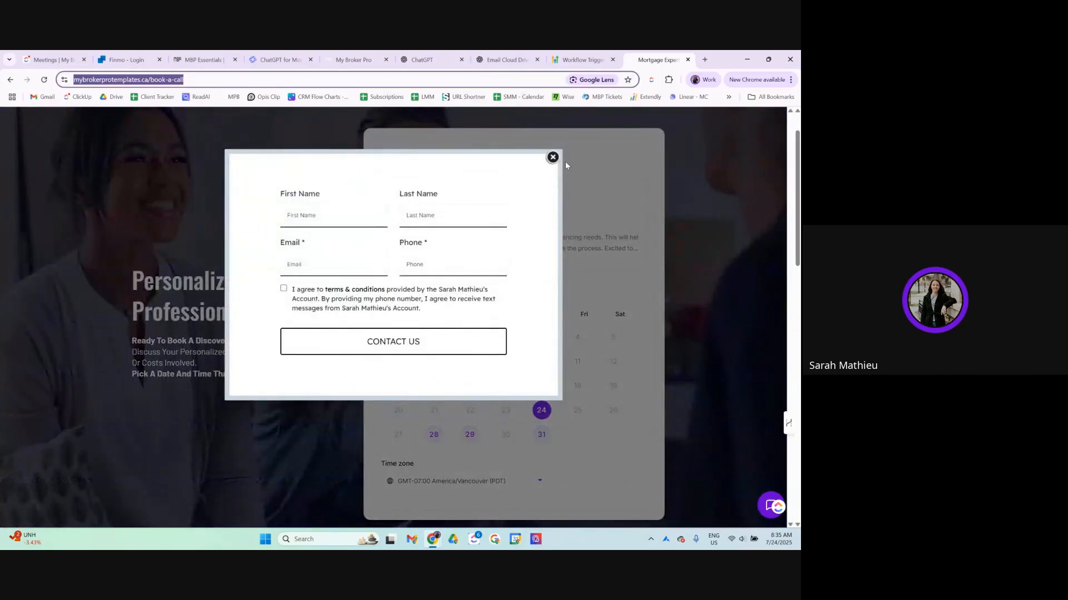
{"action": "left_click", "coordinate": [554, 158]}
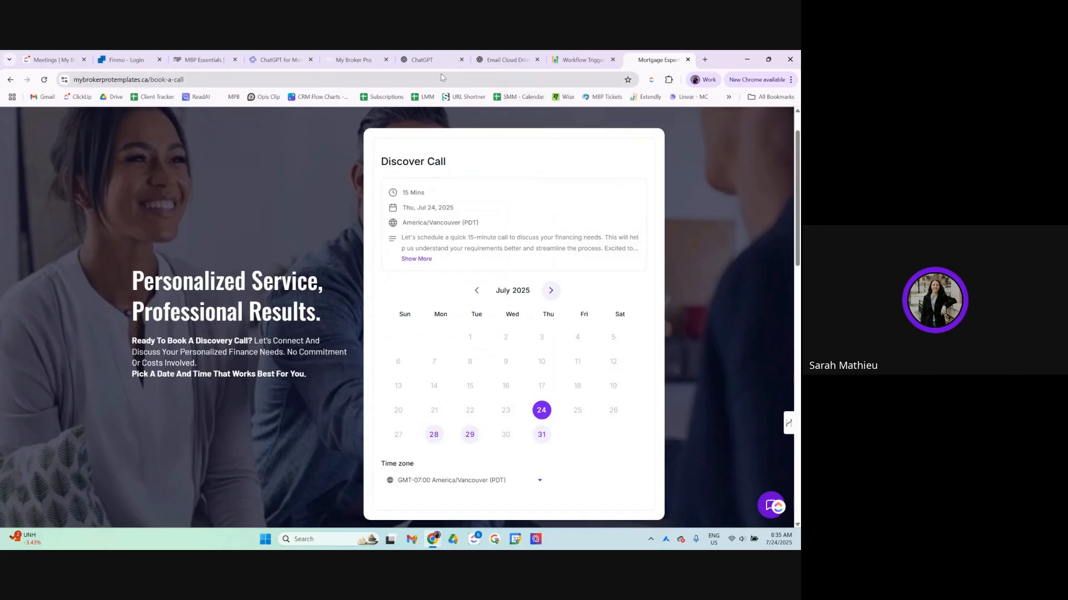
- Return to My Broker Pro and open the list of trigger links in the marketing area
{"action": "left_click", "coordinate": [359, 60]}
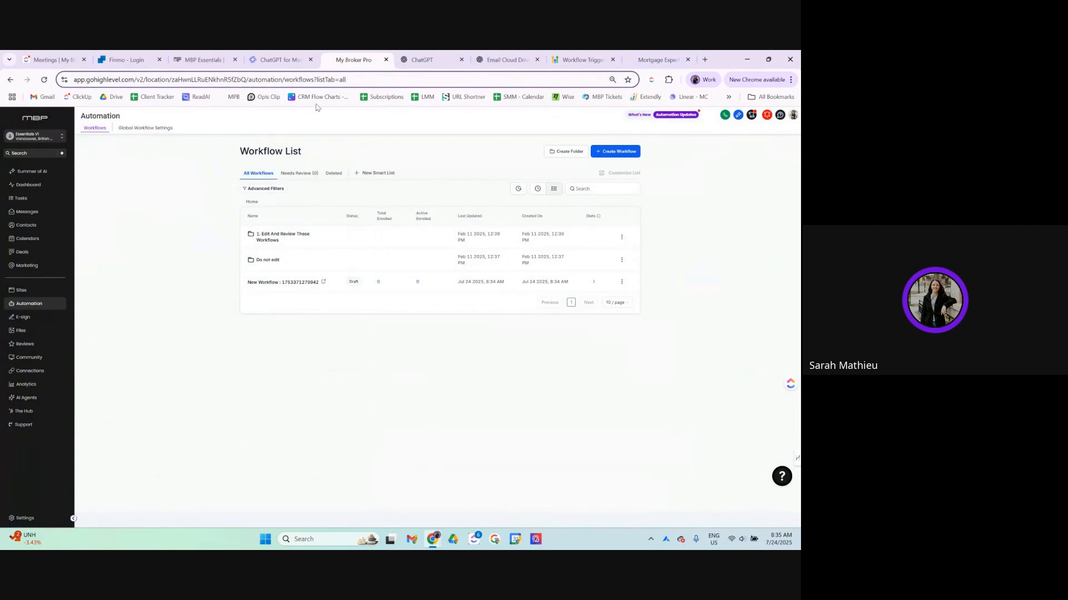
{"action": "left_click", "coordinate": [35, 269]}
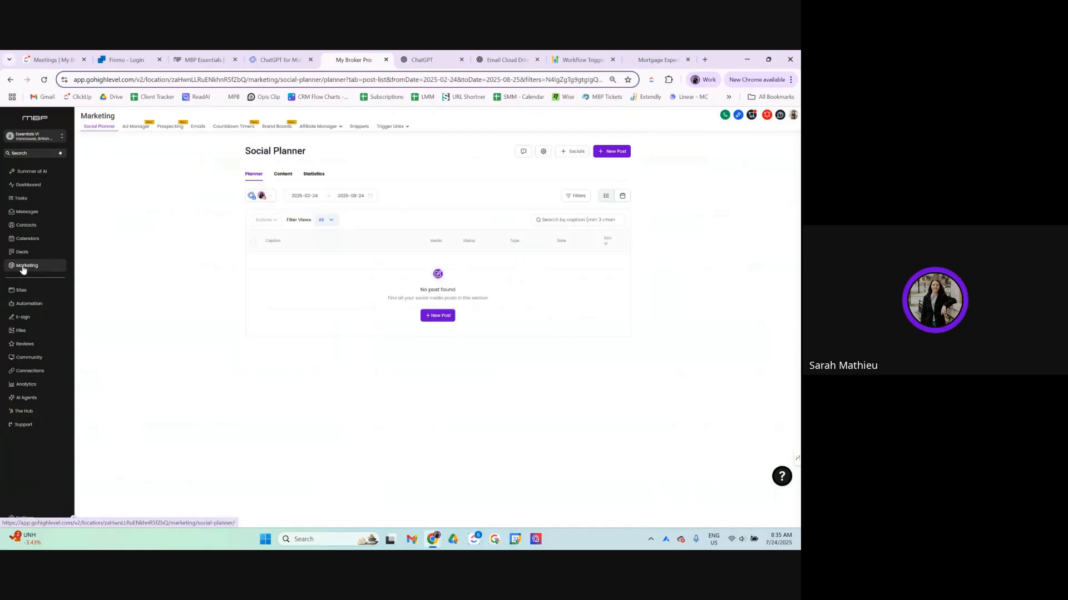
{"action": "left_click", "coordinate": [392, 127]}
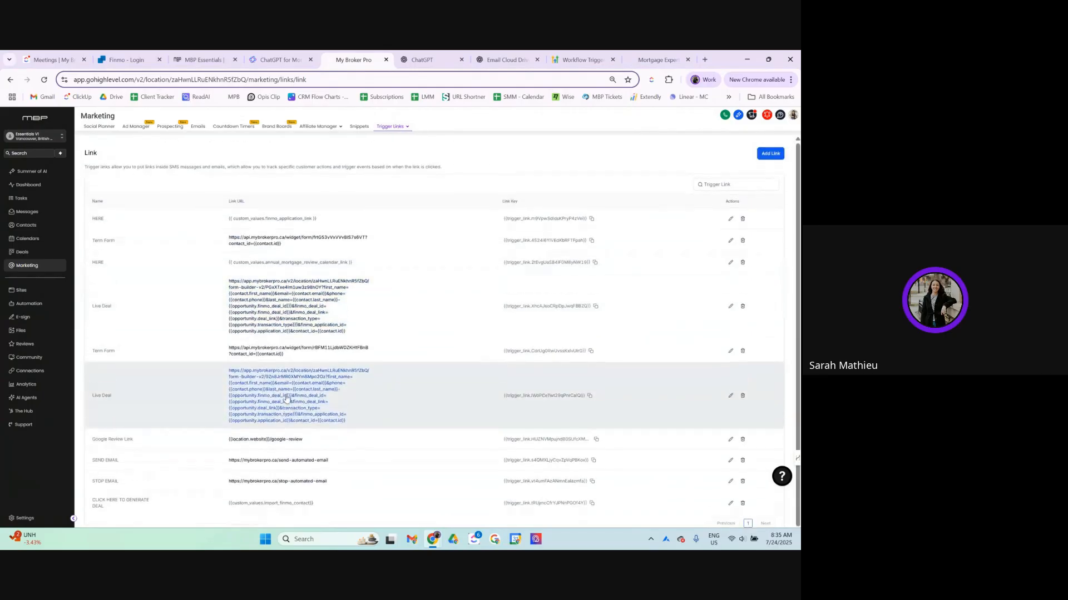
- Add a trigger link named "Website Booking Page" with the copied booking page address, save it and locate it in the link list
{"action": "left_click", "coordinate": [770, 156]}
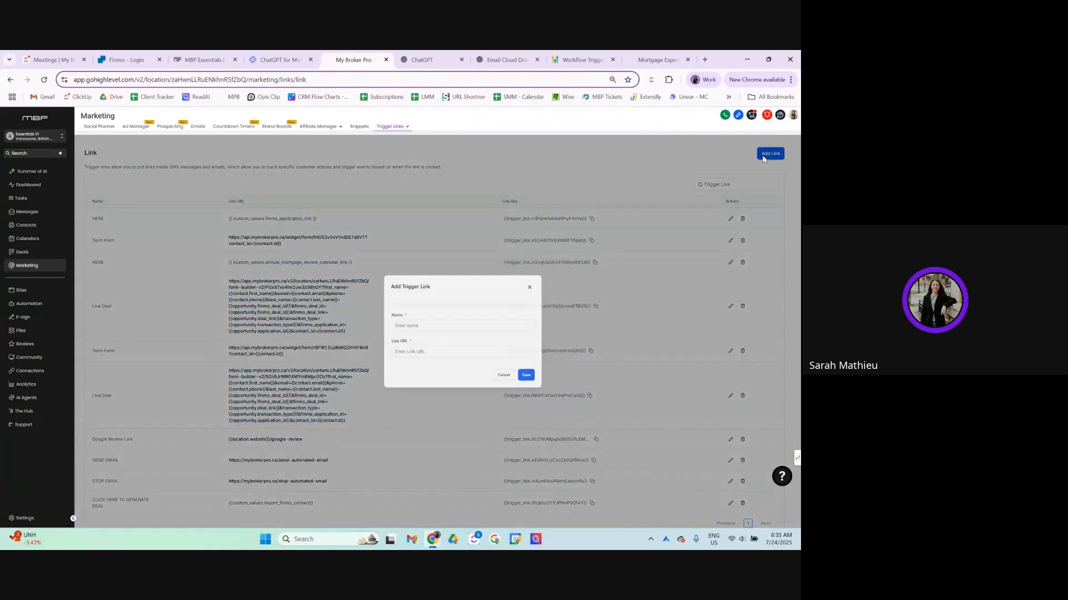
{"action": "left_click", "coordinate": [429, 341]}
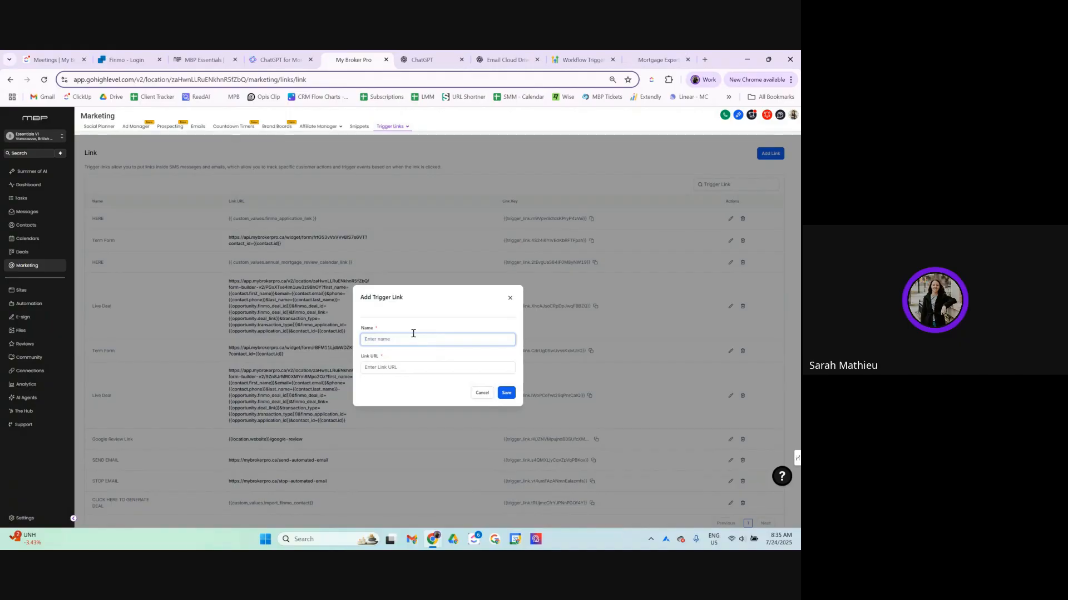
{"action": "type", "text": "Website Bo"}
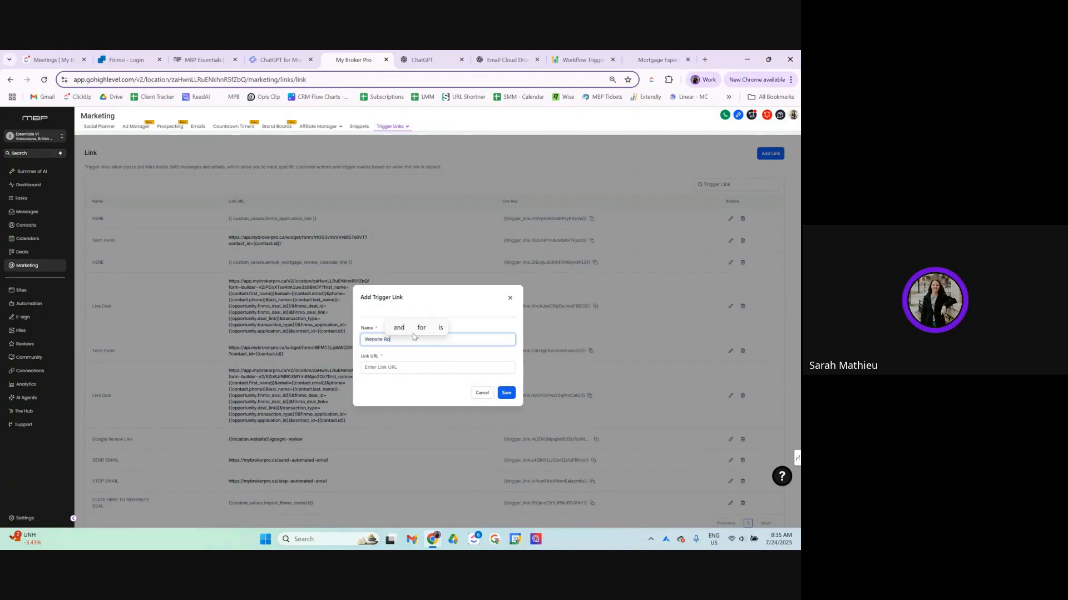
{"action": "type", "text": "oking Page"}
{"action": "key", "text": "Tab"}
{"action": "key", "text": "ctrl+v"}
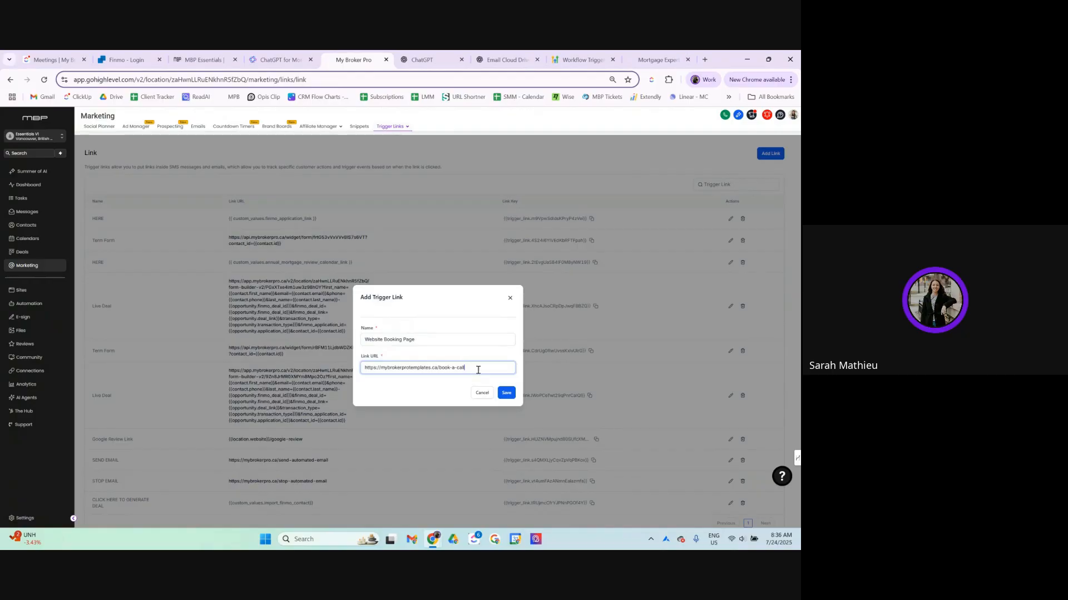
{"action": "left_click", "coordinate": [506, 393]}
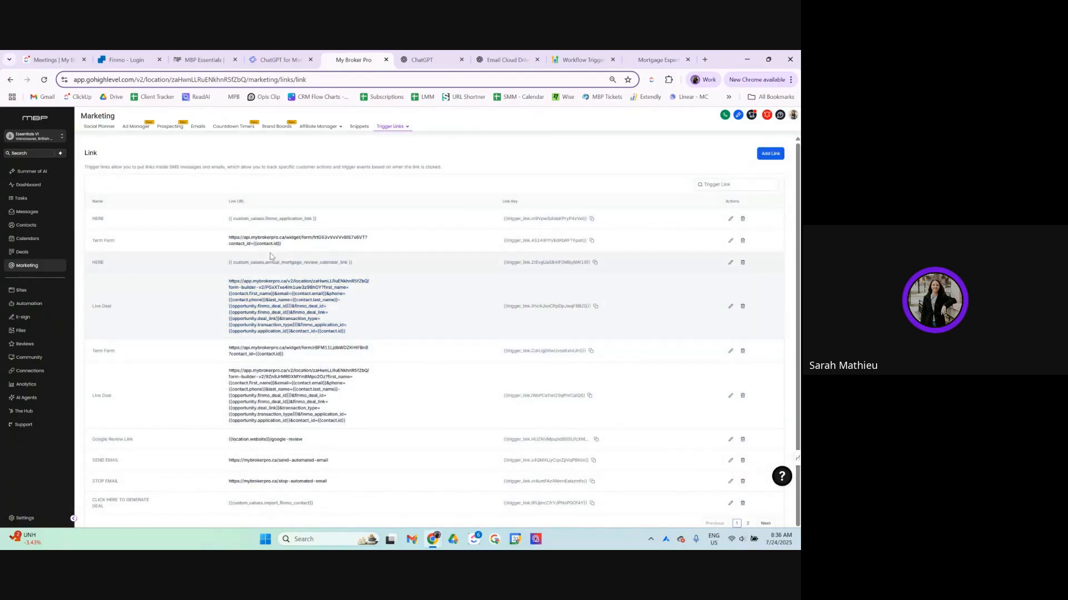
{"action": "scroll", "coordinate": [306, 423], "scroll_direction": "down", "scroll_amount": 1}
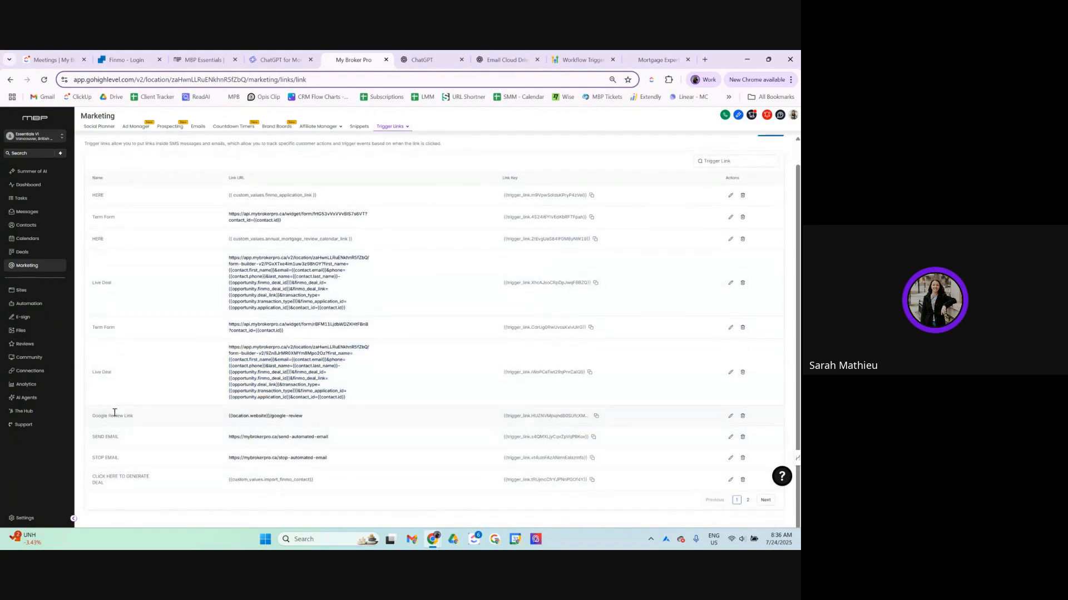
{"action": "left_click", "coordinate": [746, 501]}
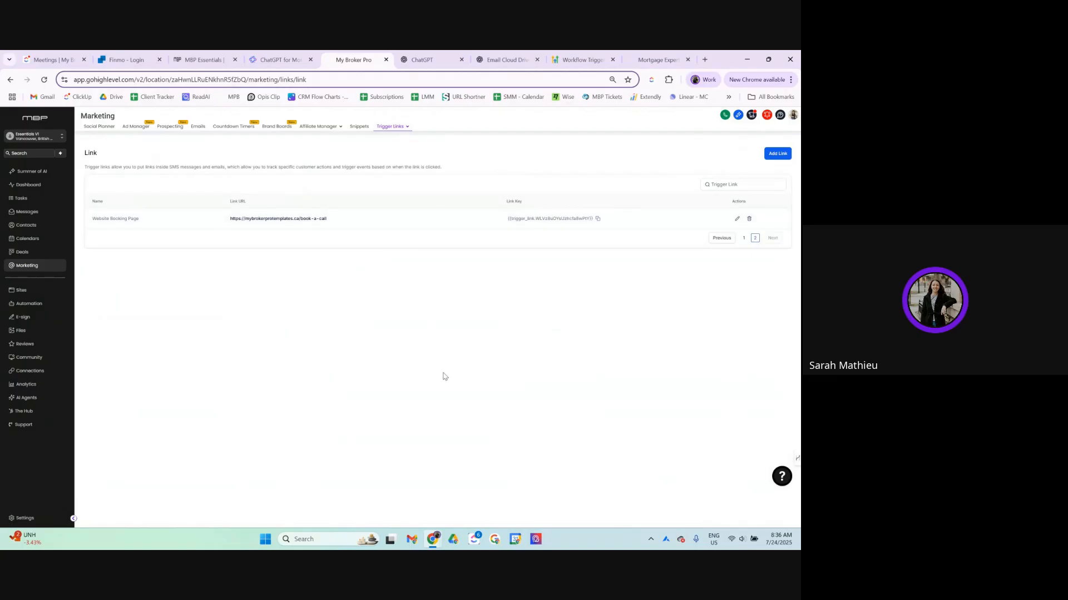
- Reopen the new workflow in the automation area and choose Trigger Link Clicked as its trigger
{"action": "left_click", "coordinate": [38, 312]}
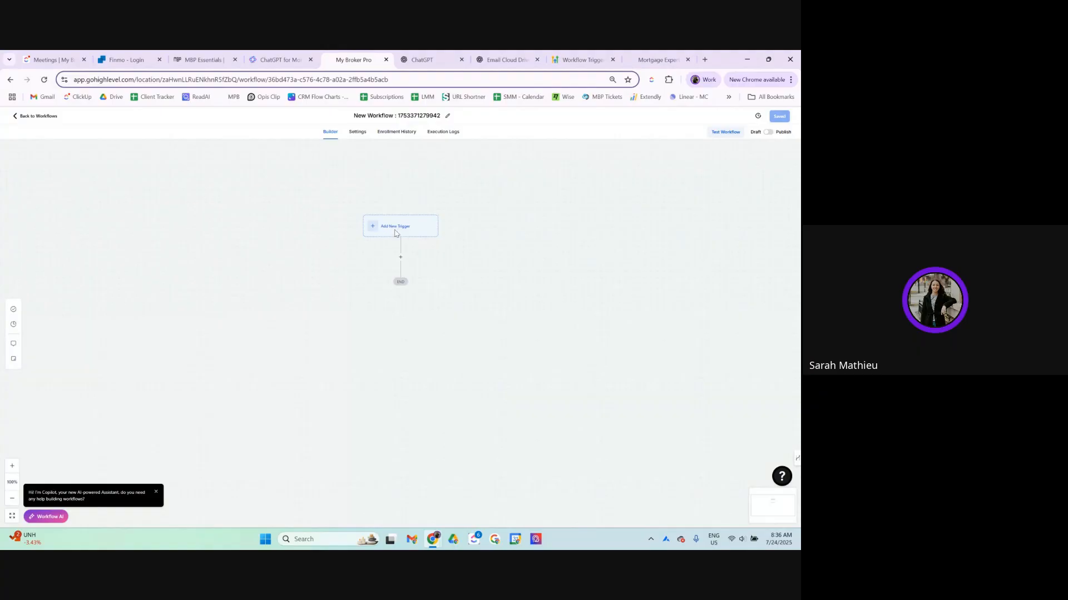
{"action": "left_click", "coordinate": [394, 233]}
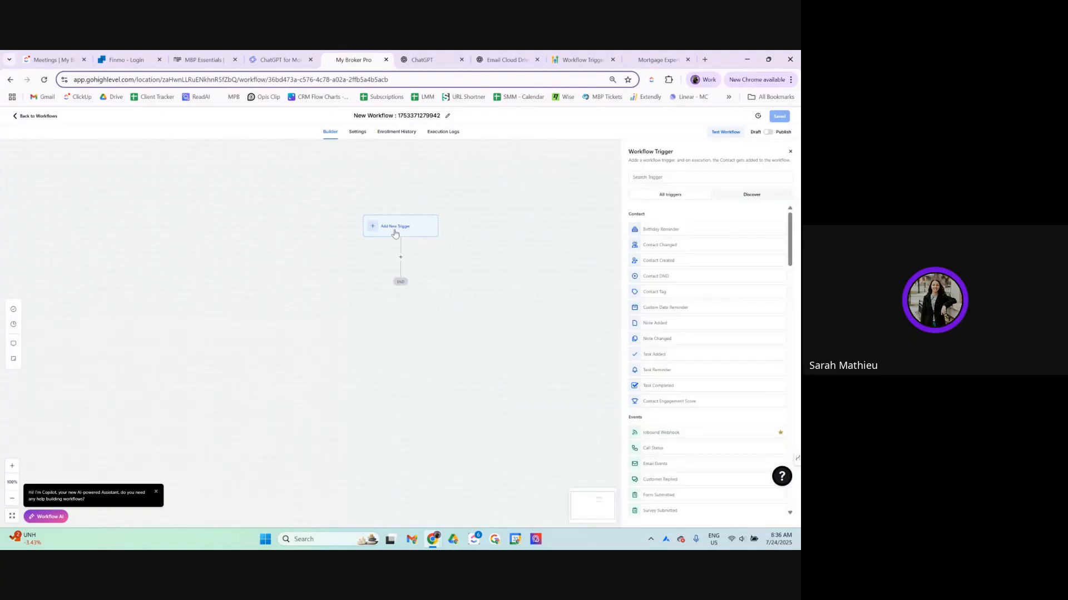
{"action": "left_click", "coordinate": [660, 177]}
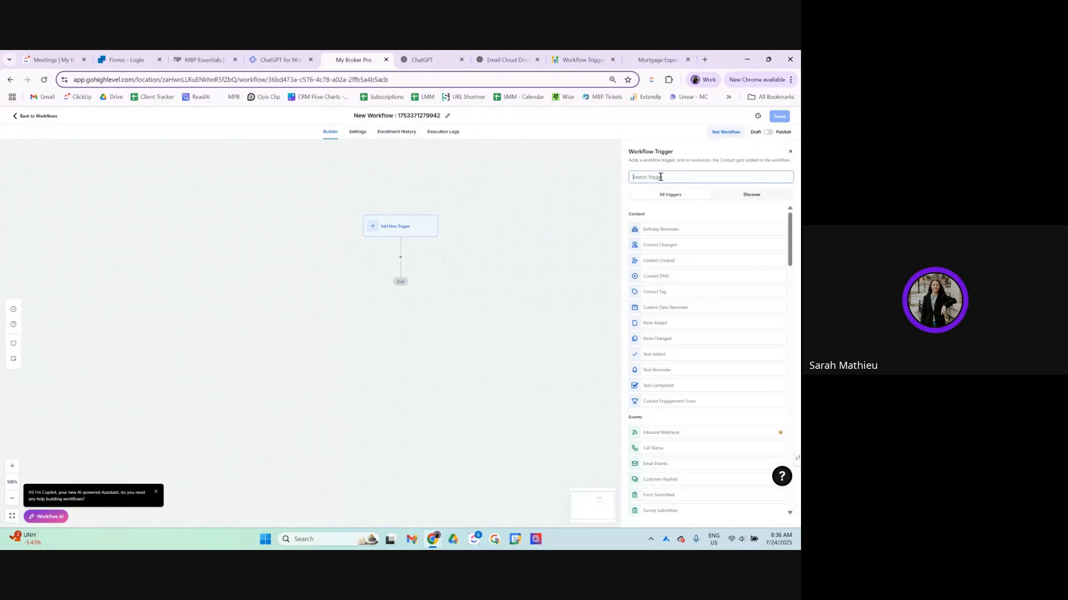
{"action": "type", "text": "trig"}
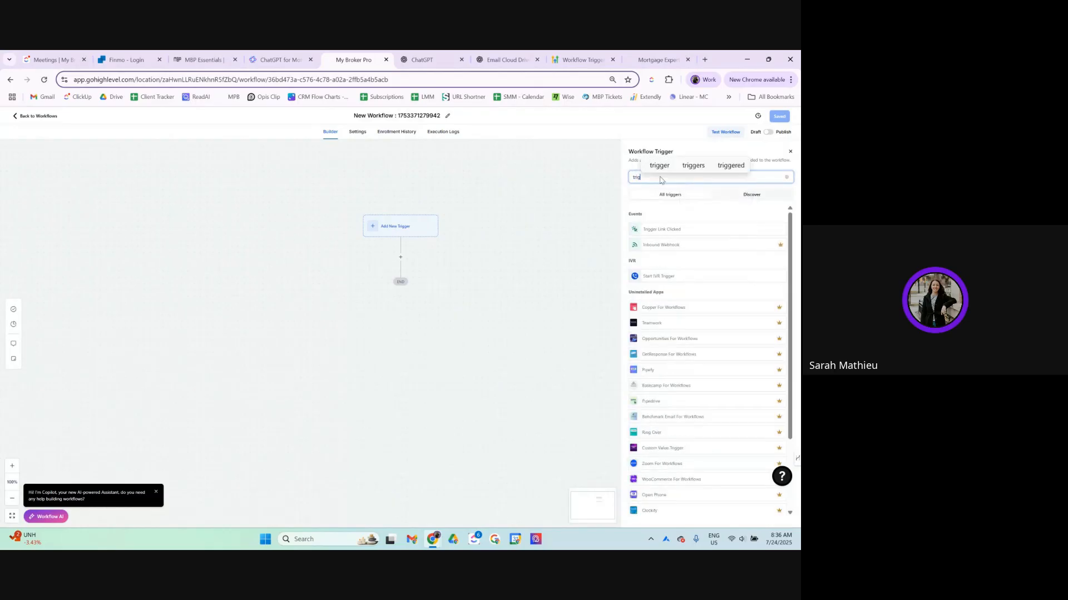
{"action": "left_click", "coordinate": [676, 230]}
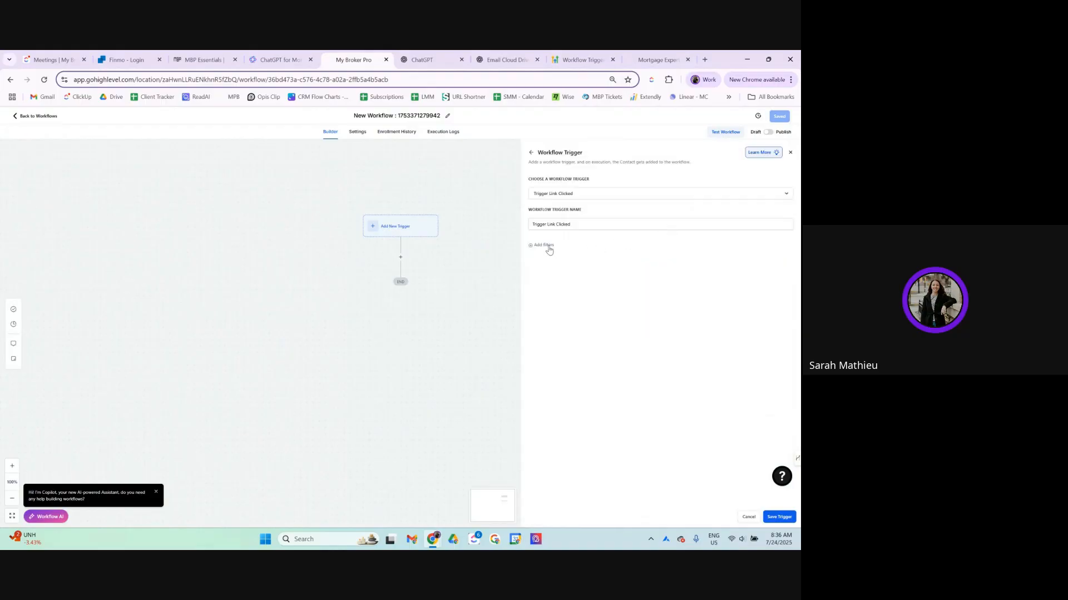
- Filter the trigger by the trigger link Website Booking Page, then save the trigger and the workflow
{"action": "left_click", "coordinate": [545, 245]}
{"action": "left_click", "coordinate": [554, 253]}
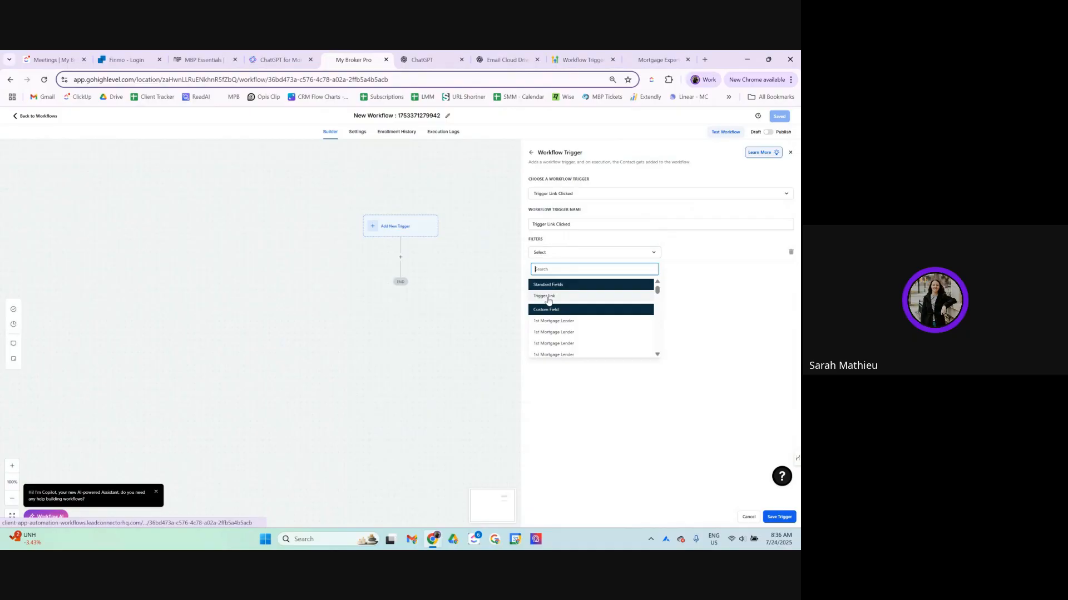
{"action": "left_click", "coordinate": [548, 297]}
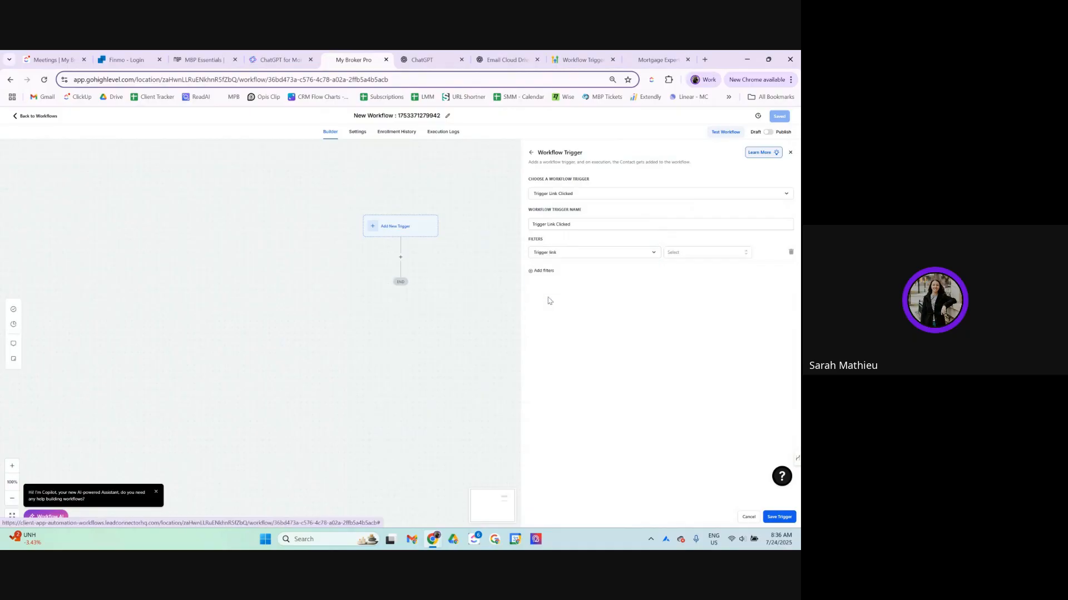
{"action": "left_click", "coordinate": [701, 256]}
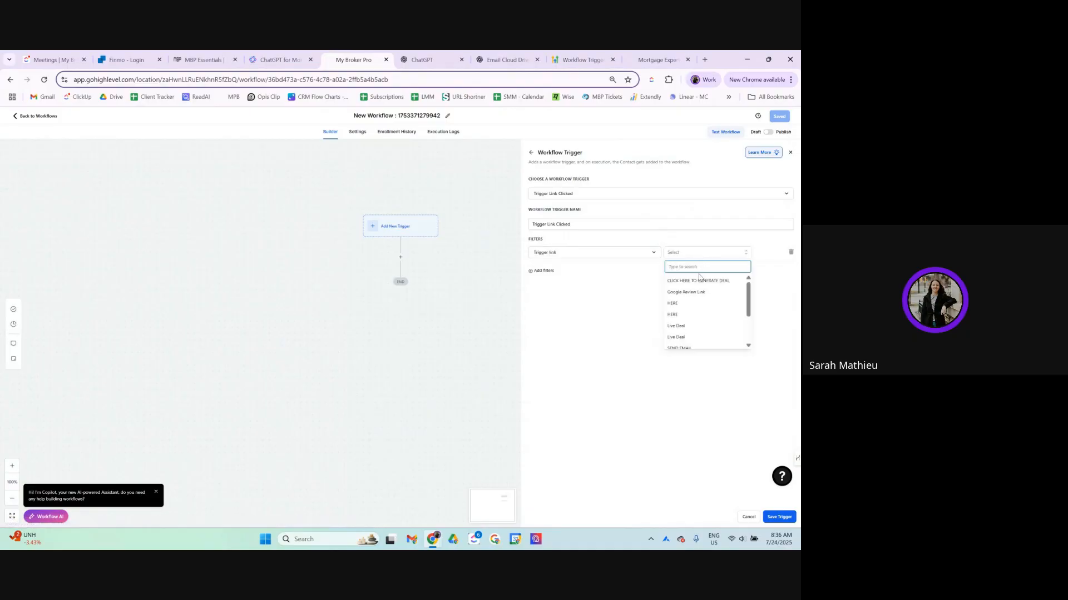
{"action": "scroll", "coordinate": [704, 342], "scroll_direction": "down", "scroll_amount": 2}
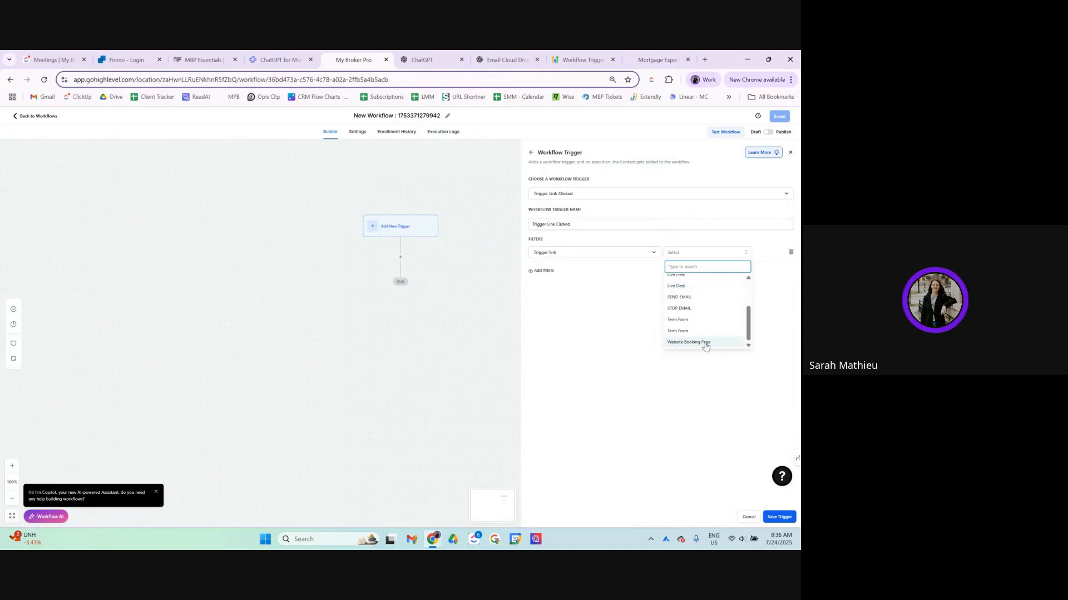
{"action": "left_click", "coordinate": [703, 343]}
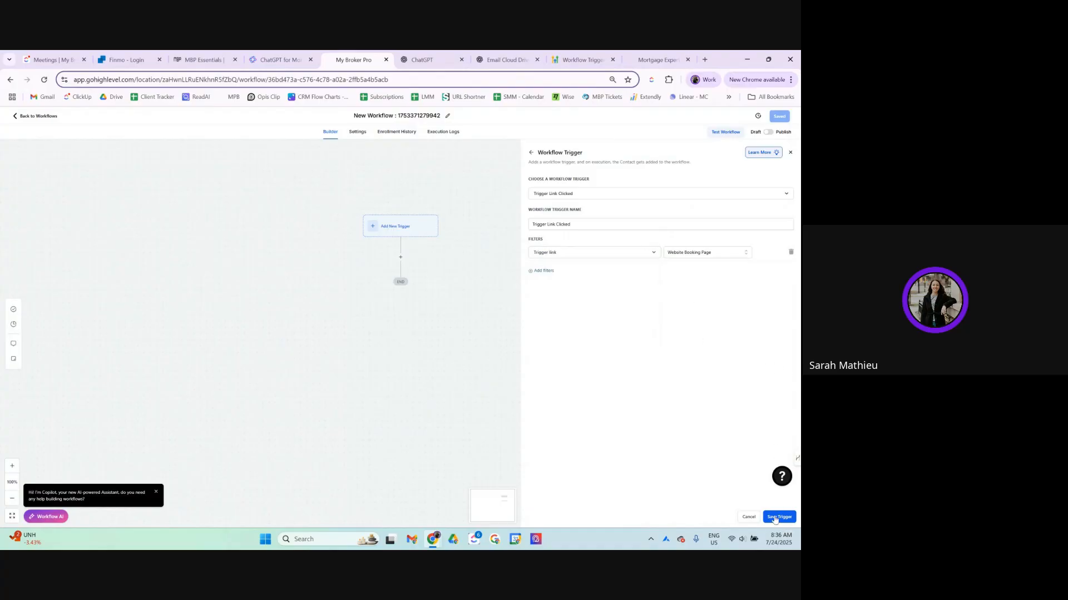
{"action": "left_click", "coordinate": [776, 520]}
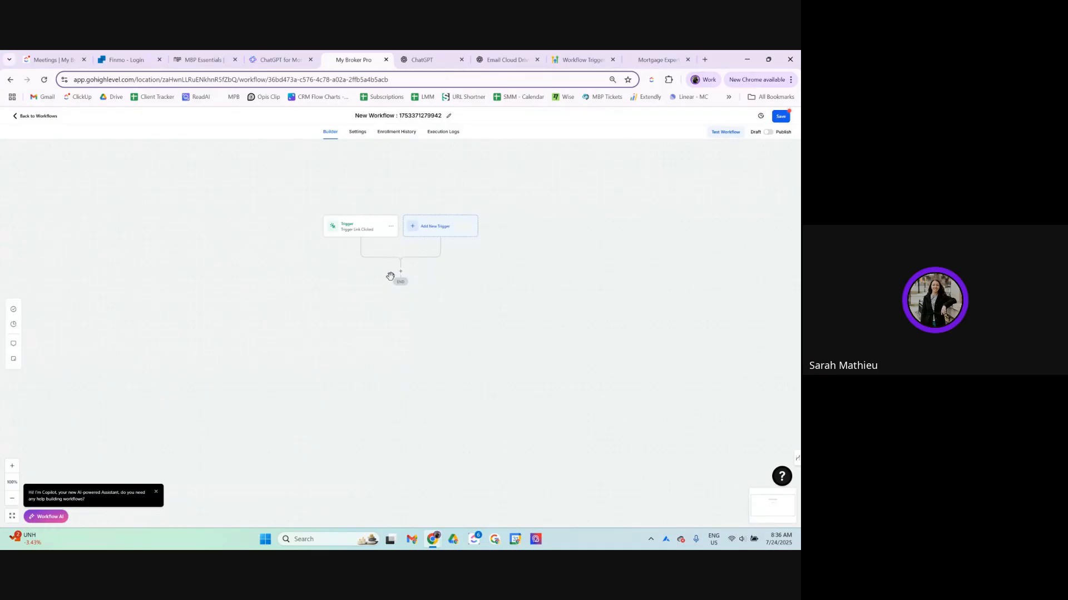
{"action": "left_click", "coordinate": [780, 116]}
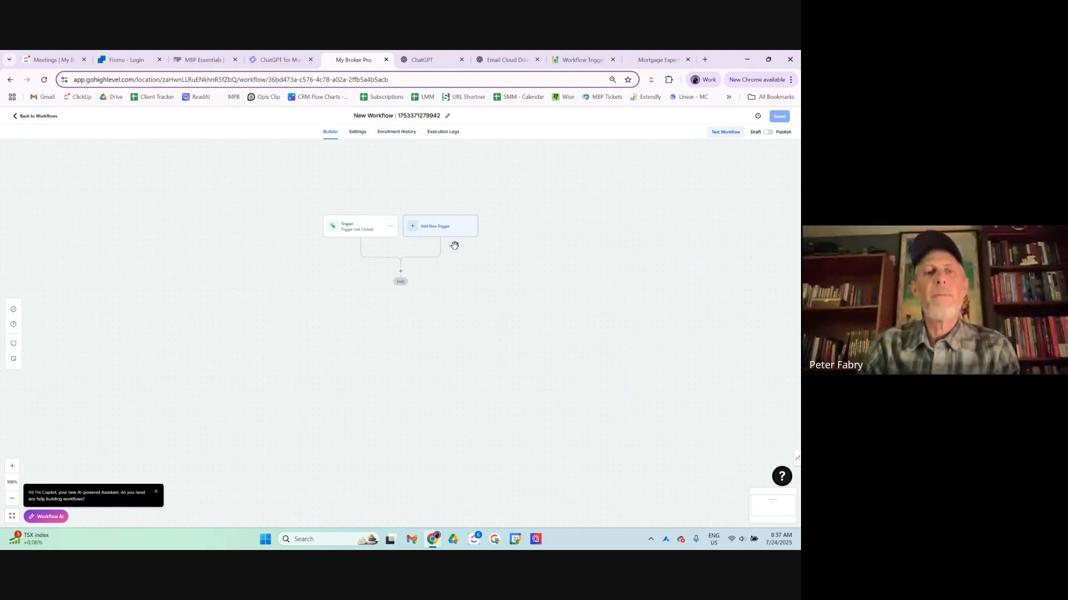
{"action": "left_click", "coordinate": [397, 272]}
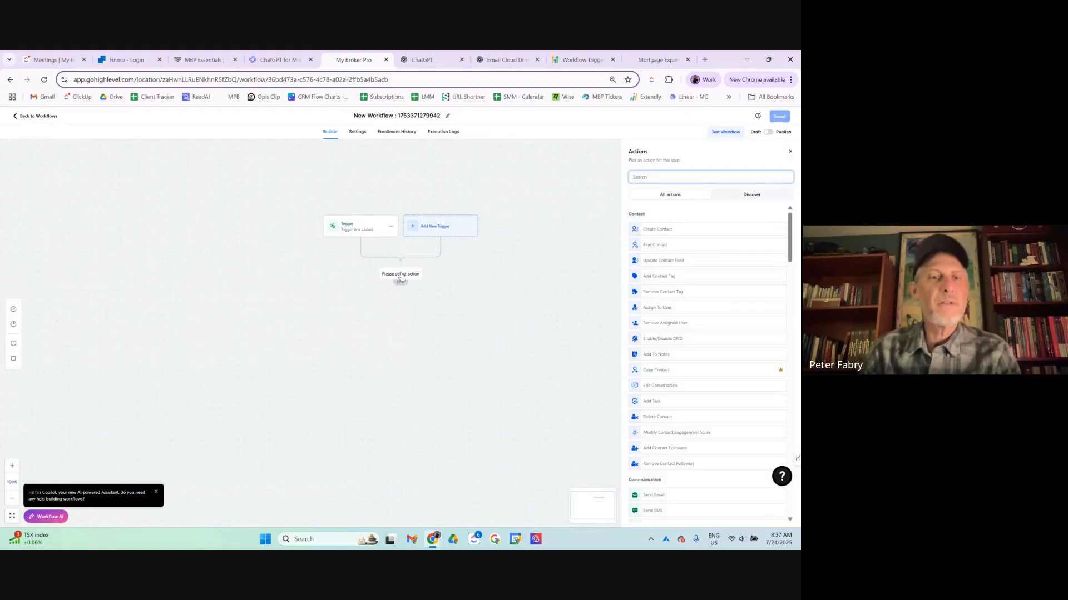
{"action": "left_click", "coordinate": [682, 177]}
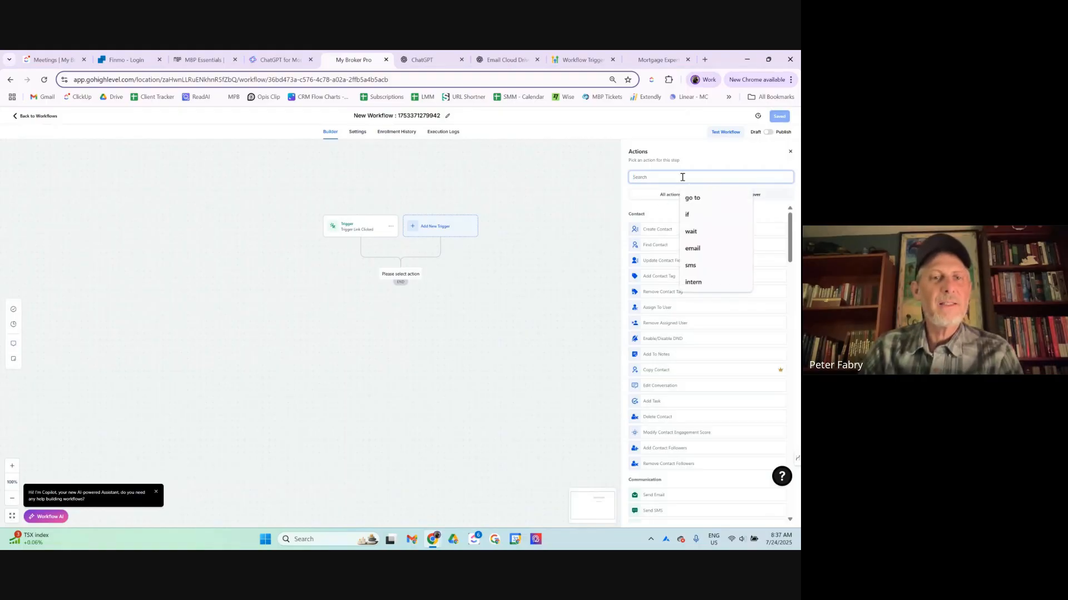
{"action": "type", "text": "wait"}
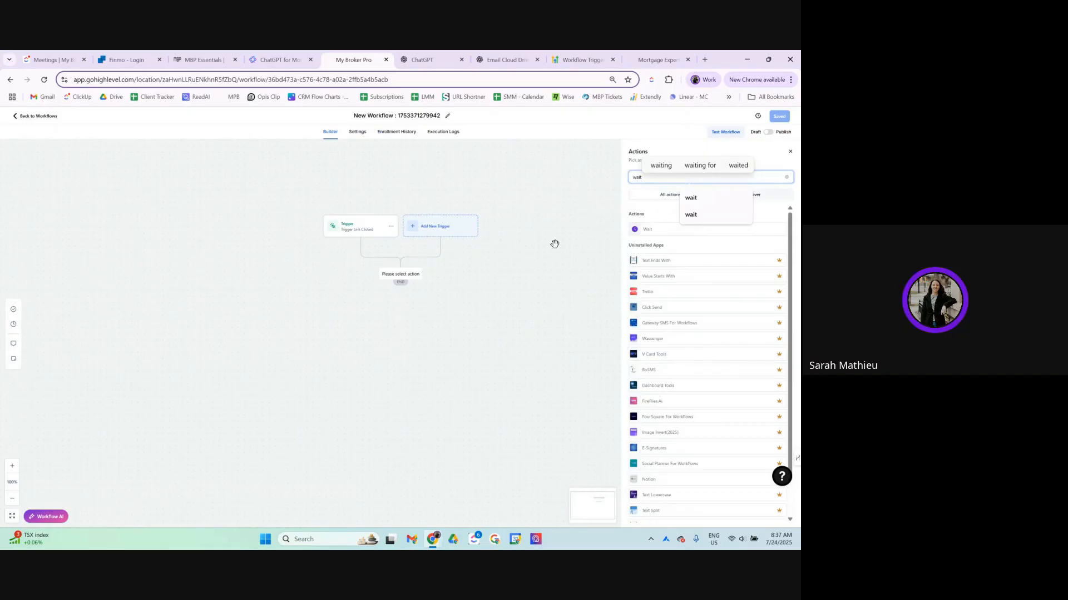
{"action": "left_click", "coordinate": [790, 151]}
- Search the workflow actions for "wait" and add a Wait action below the trigger
{"action": "left_click", "coordinate": [400, 271]}
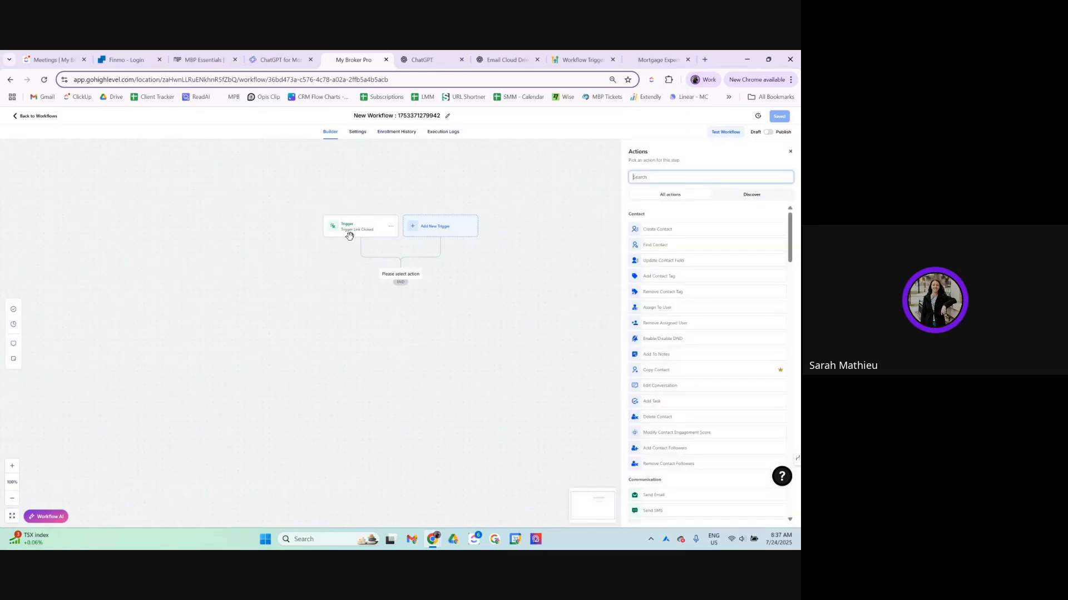
{"action": "left_click", "coordinate": [670, 177]}
{"action": "type", "text": "wait"}
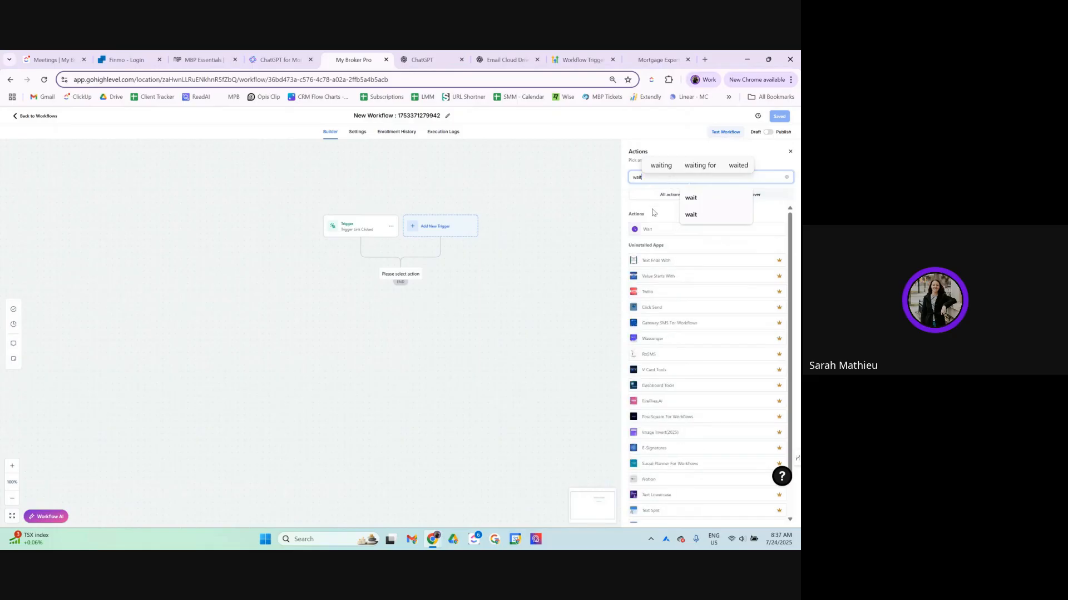
{"action": "left_click", "coordinate": [662, 230]}
- Name the action "Wait - 5 mins", set its time delay to 5 minutes, and save the action and the workflow
{"action": "left_click", "coordinate": [572, 192]}
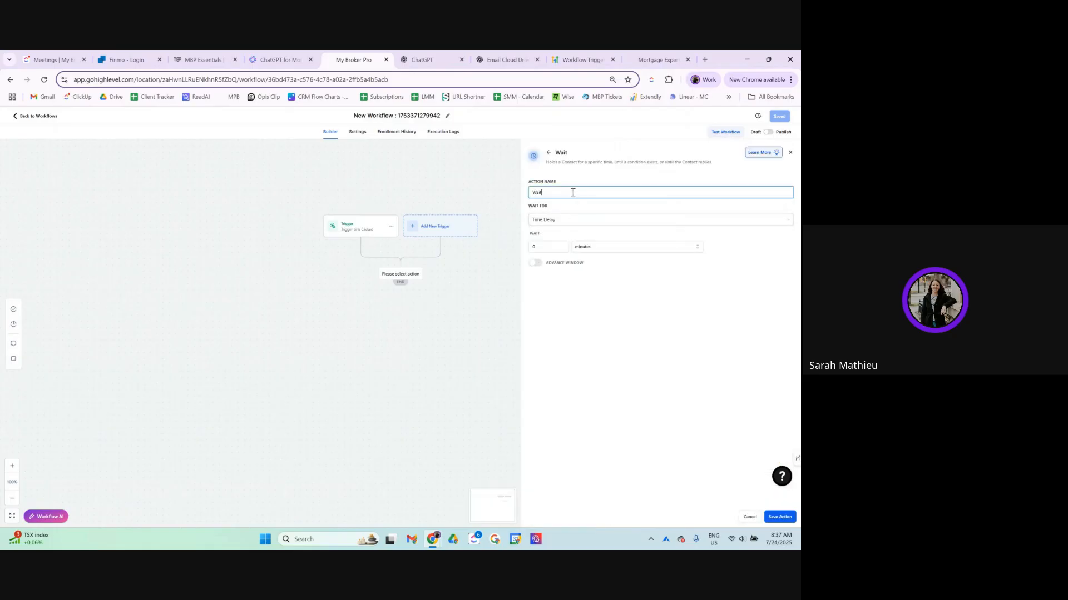
{"action": "type", "text": "- 5 mins"}
{"action": "left_click", "coordinate": [536, 247]}
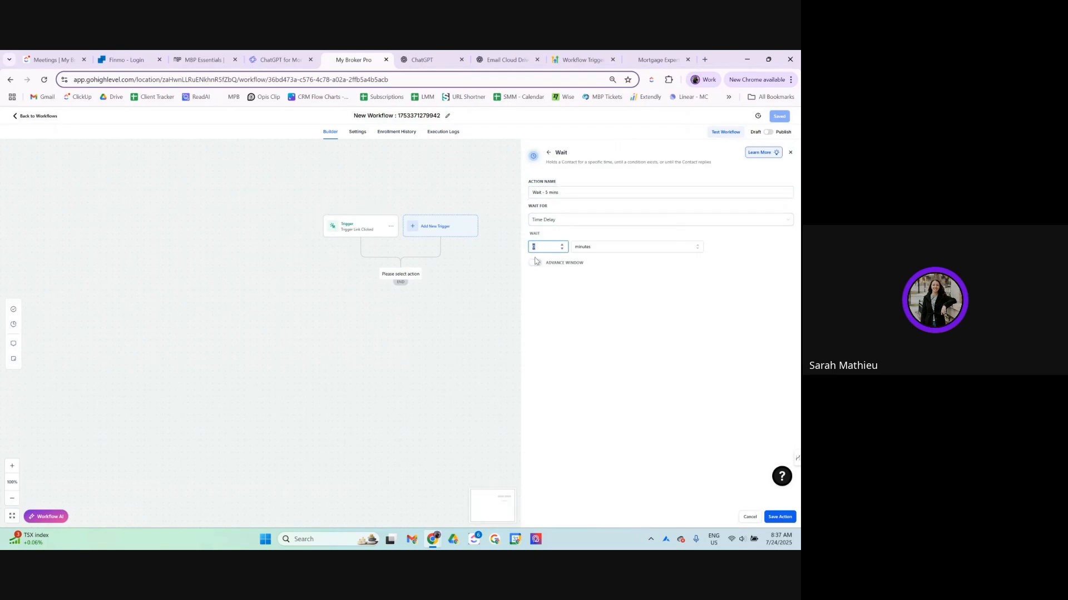
{"action": "left_click", "coordinate": [605, 251]}
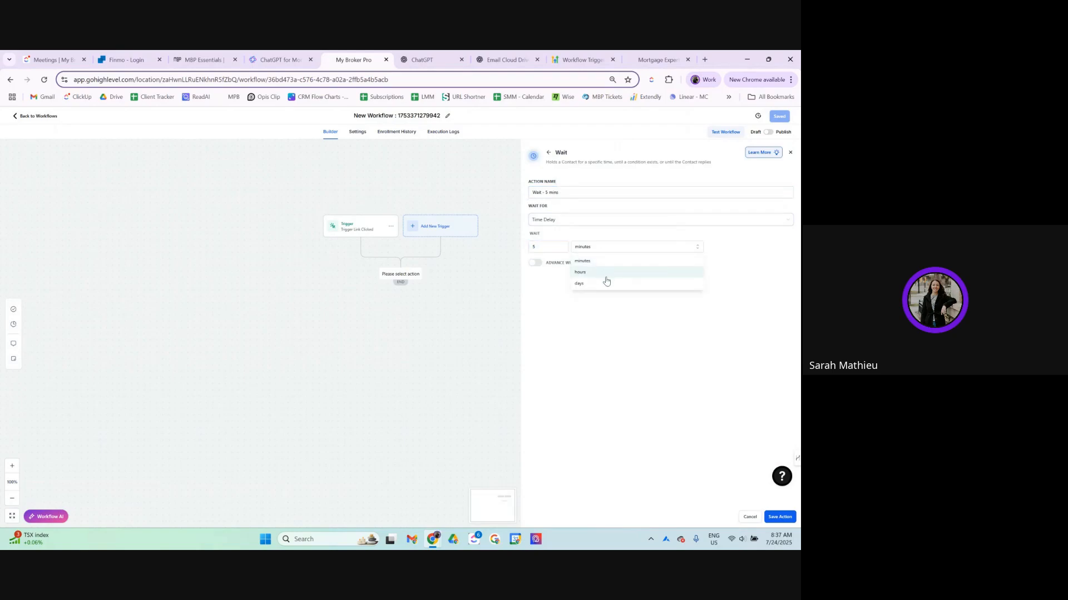
{"action": "left_click", "coordinate": [600, 325]}
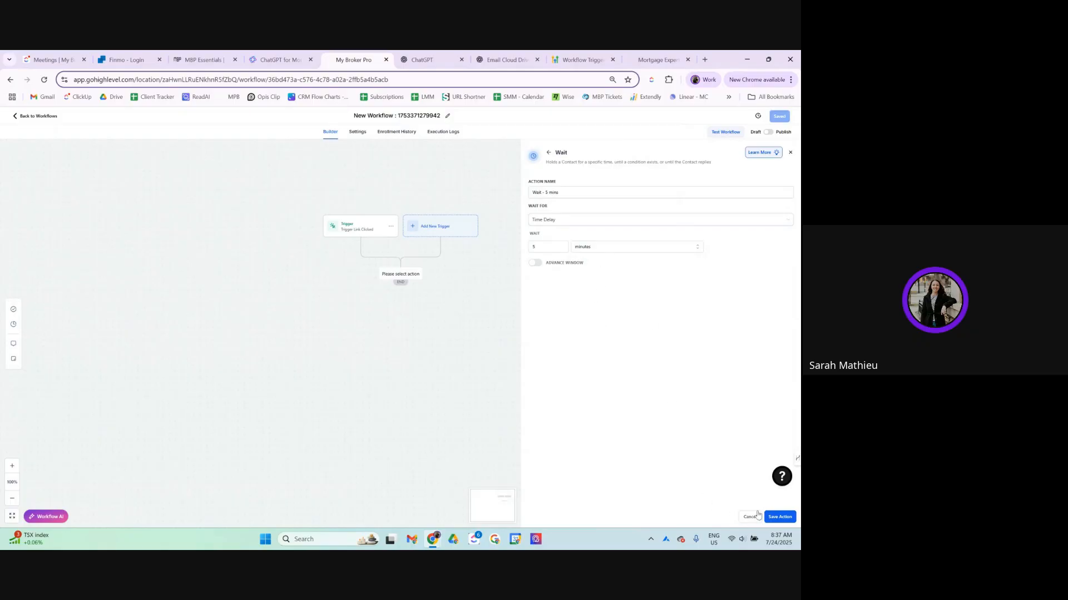
{"action": "left_click", "coordinate": [781, 519]}
{"action": "left_click", "coordinate": [780, 118]}
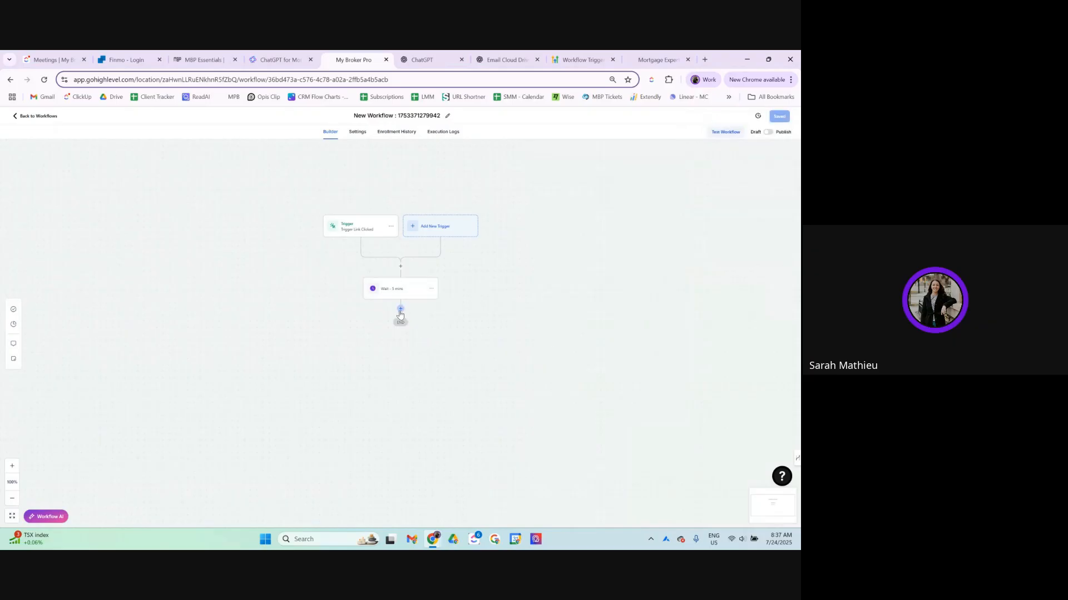
- Search the available actions for "email" and add a Send Email action after the 5-minute wait
{"action": "left_click", "coordinate": [399, 313]}
{"action": "left_click", "coordinate": [697, 174]}
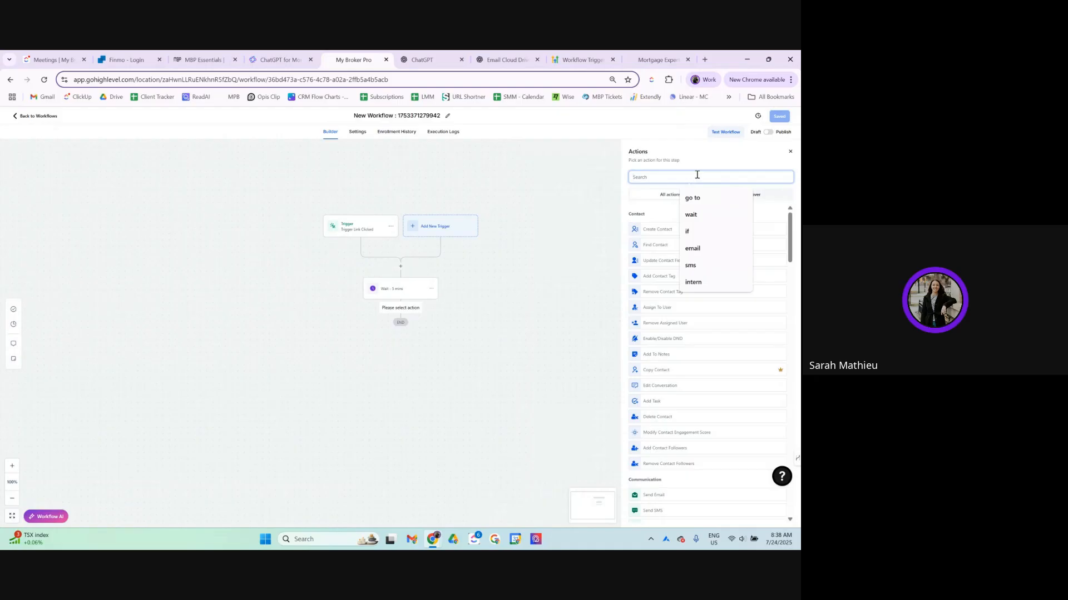
{"action": "type", "text": "goal"}
{"action": "key", "text": "BackSpace"}
{"action": "key", "text": "BackSpace"}
{"action": "key", "text": "BackSpace"}
{"action": "key", "text": "BackSpace"}
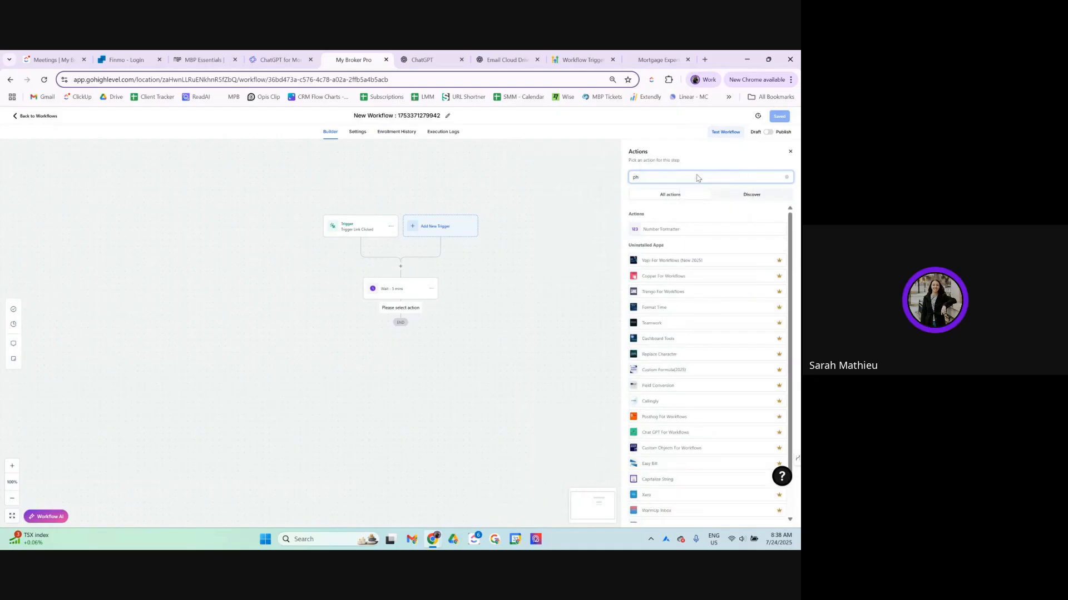
{"action": "type", "text": "email"}
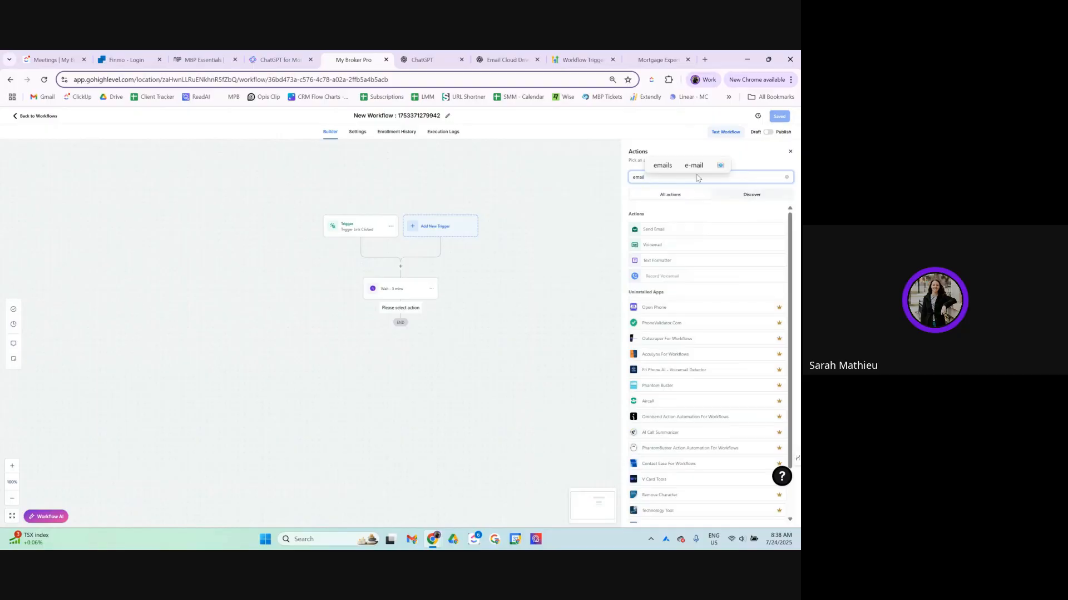
{"action": "left_click", "coordinate": [669, 231]}
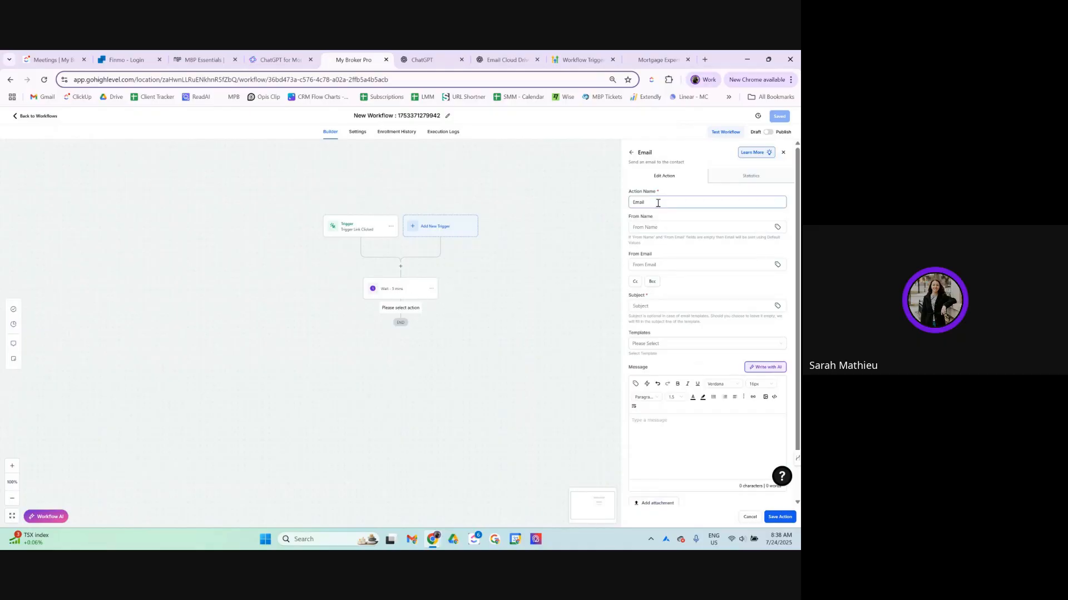
- Look over the email action's sender address, template and message fields
{"action": "left_click", "coordinate": [662, 264]}
{"action": "left_click", "coordinate": [667, 343]}
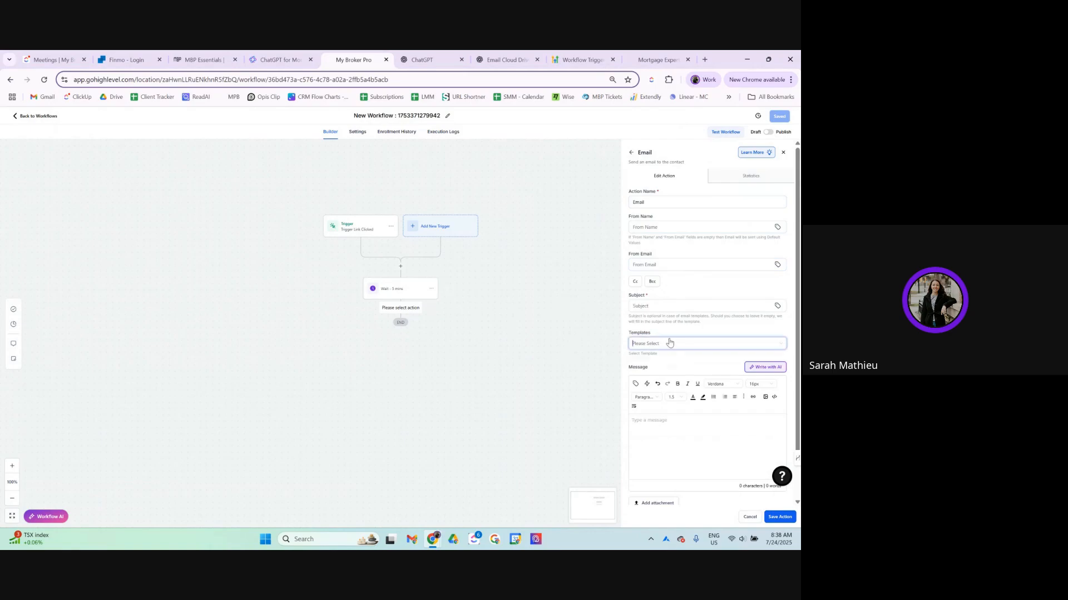
{"action": "left_click", "coordinate": [686, 463]}
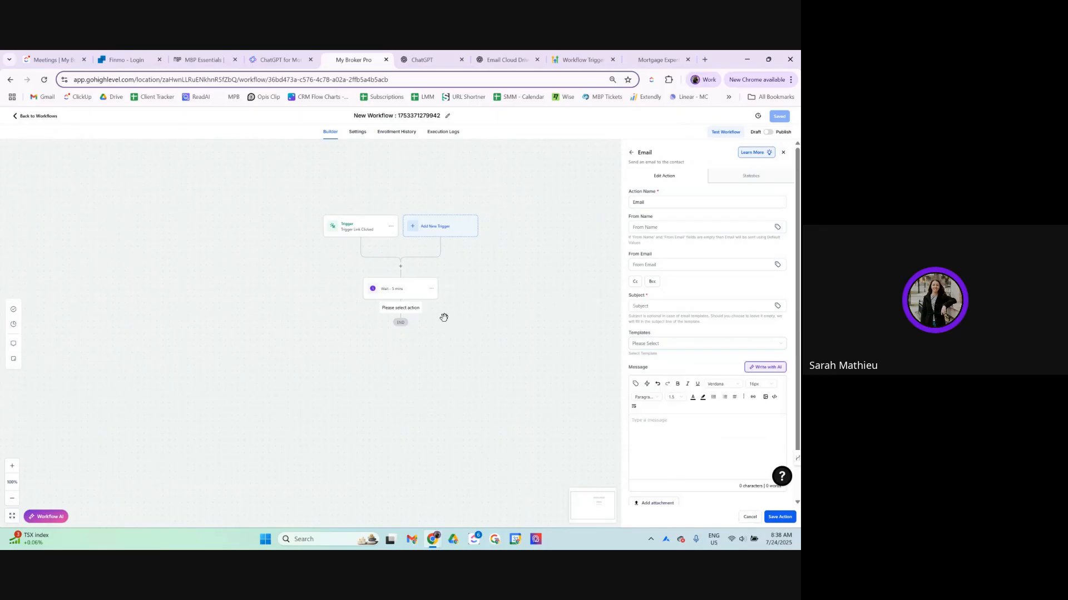
- Discard the unsaved email action, then review the Trigger Link Clicked trigger's filter settings and close them
{"action": "left_click", "coordinate": [744, 517]}
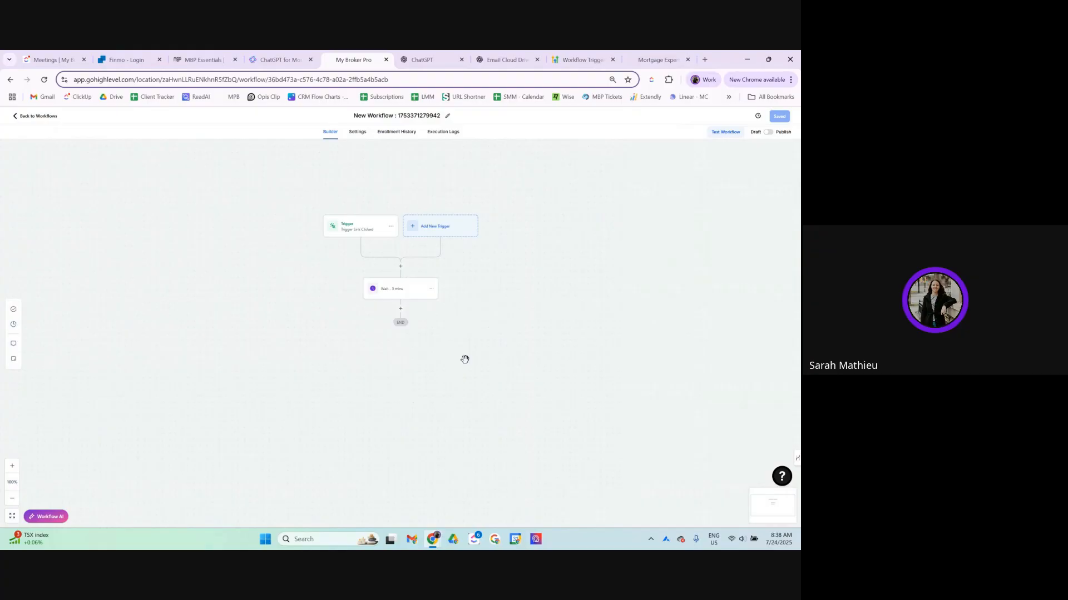
{"action": "left_click", "coordinate": [367, 229]}
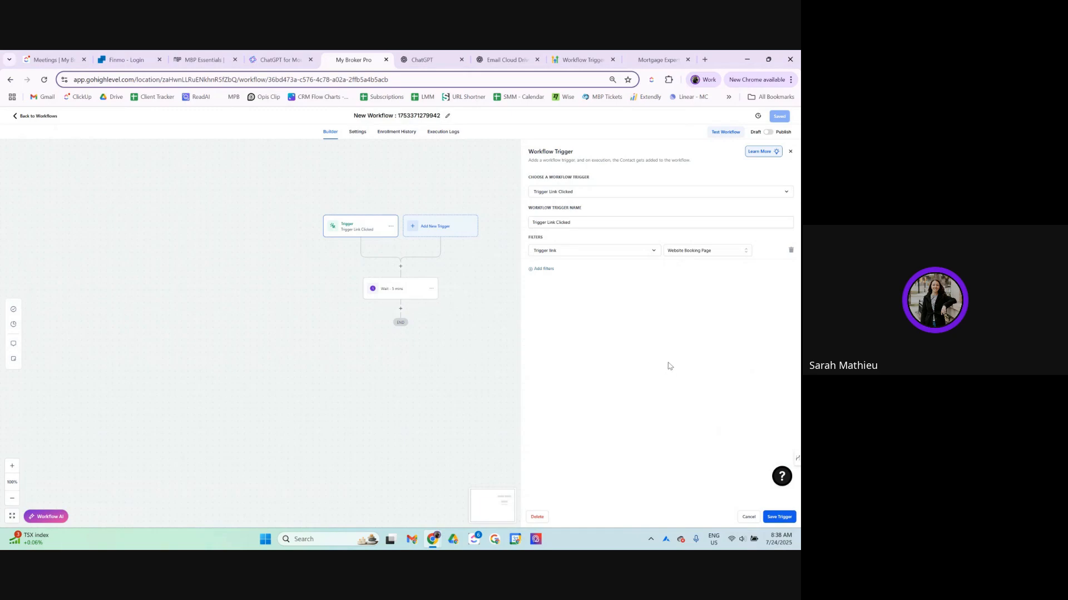
{"action": "left_click", "coordinate": [741, 517]}
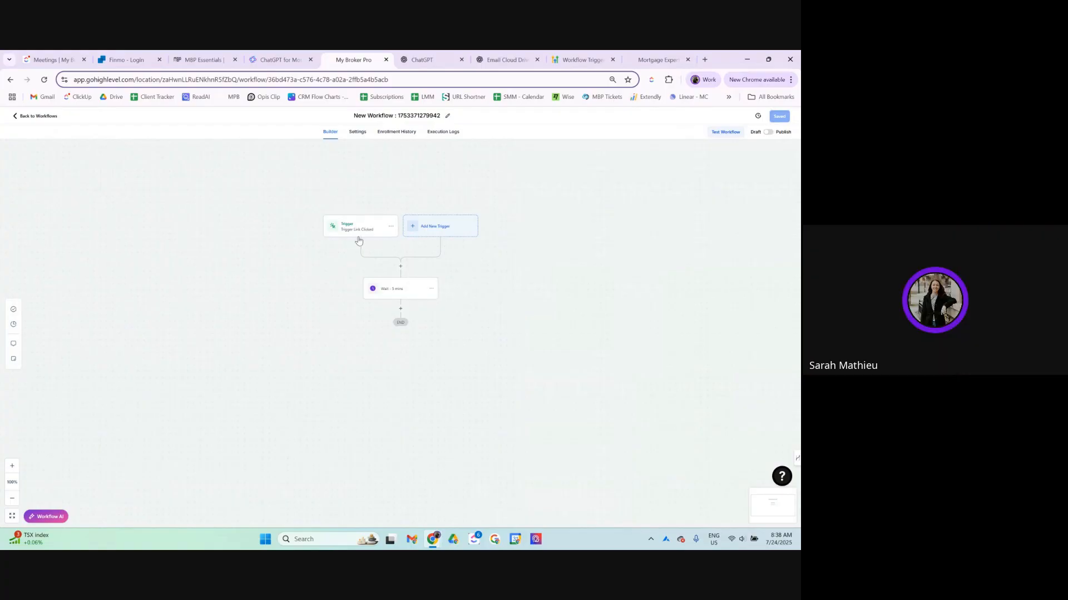
- Search the actions for "sms", add a Send SMS action after the 5-minute wait with placeholder message text, and save it
{"action": "left_click", "coordinate": [401, 309]}
{"action": "left_click", "coordinate": [693, 176]}
{"action": "type", "text": "sms"}
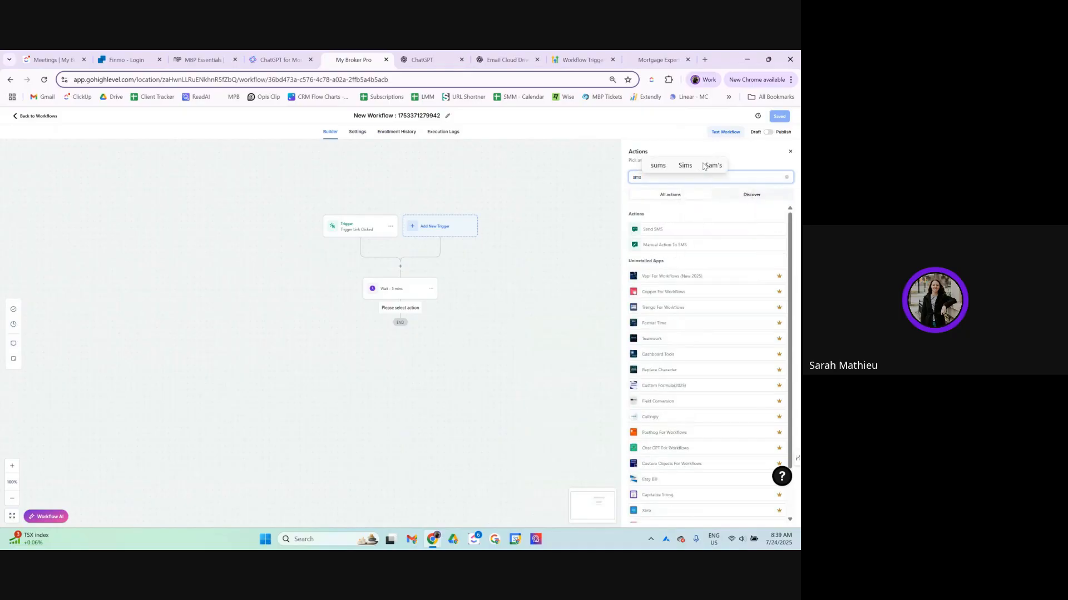
{"action": "left_click", "coordinate": [684, 229]}
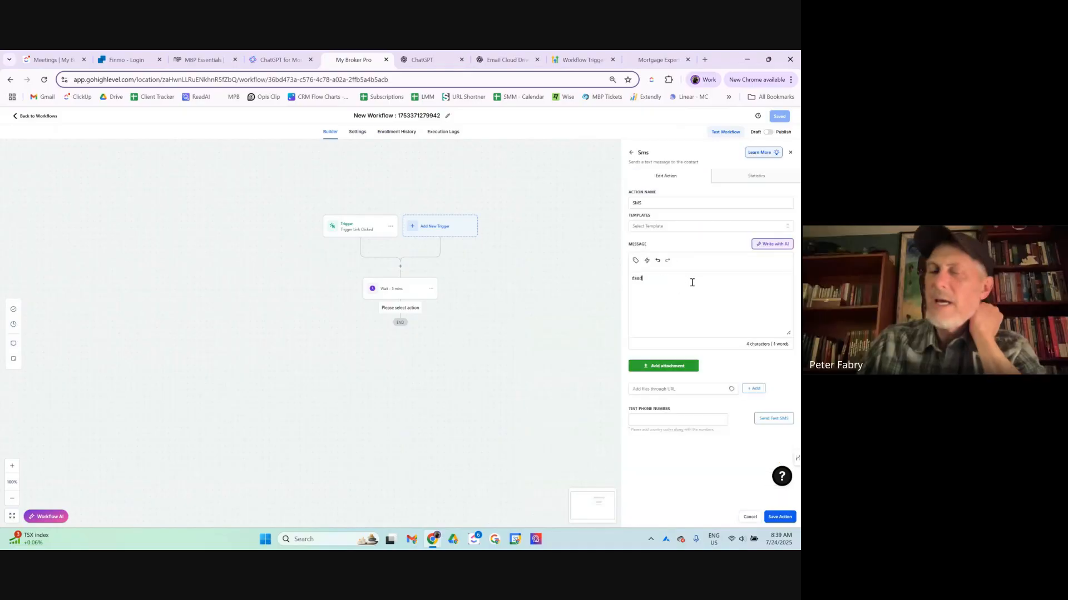
{"action": "left_click", "coordinate": [779, 517]}
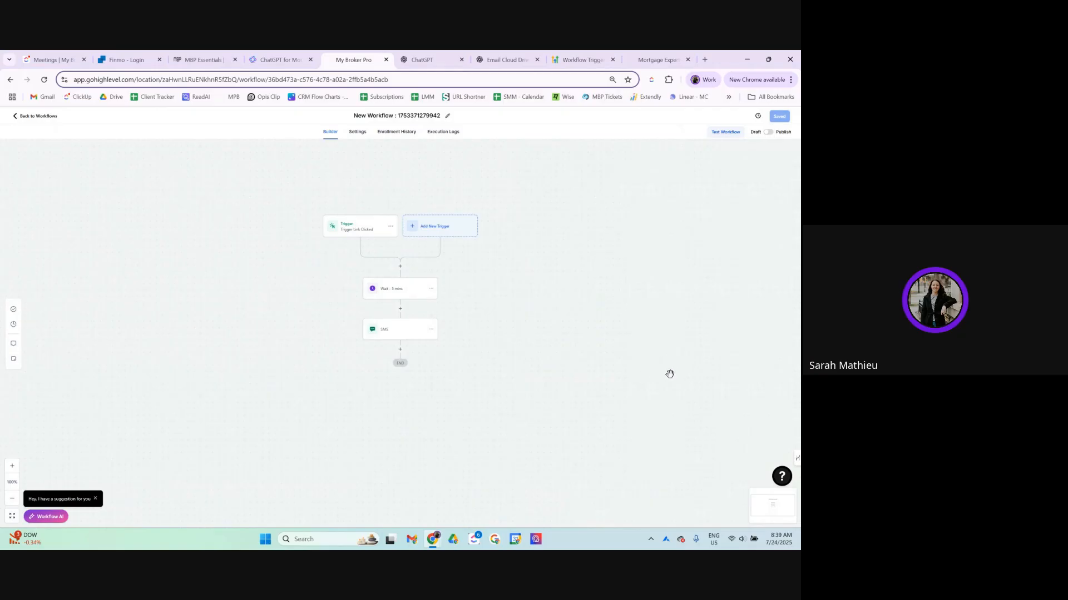
- Search the actions for "email" and add a Send Email action below the SMS action
{"action": "left_click", "coordinate": [399, 350]}
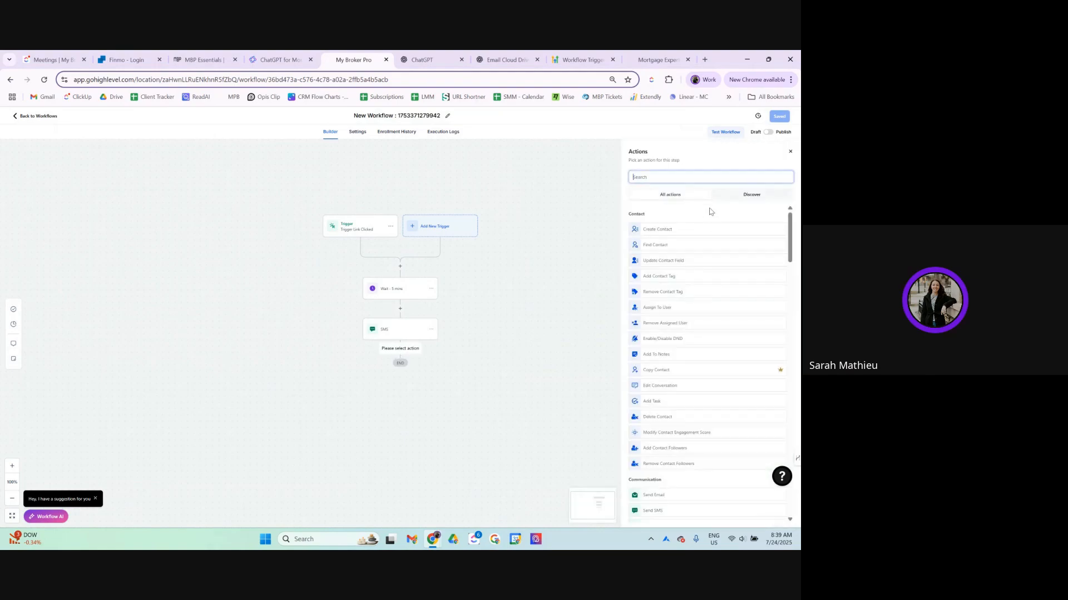
{"action": "type", "text": "email"}
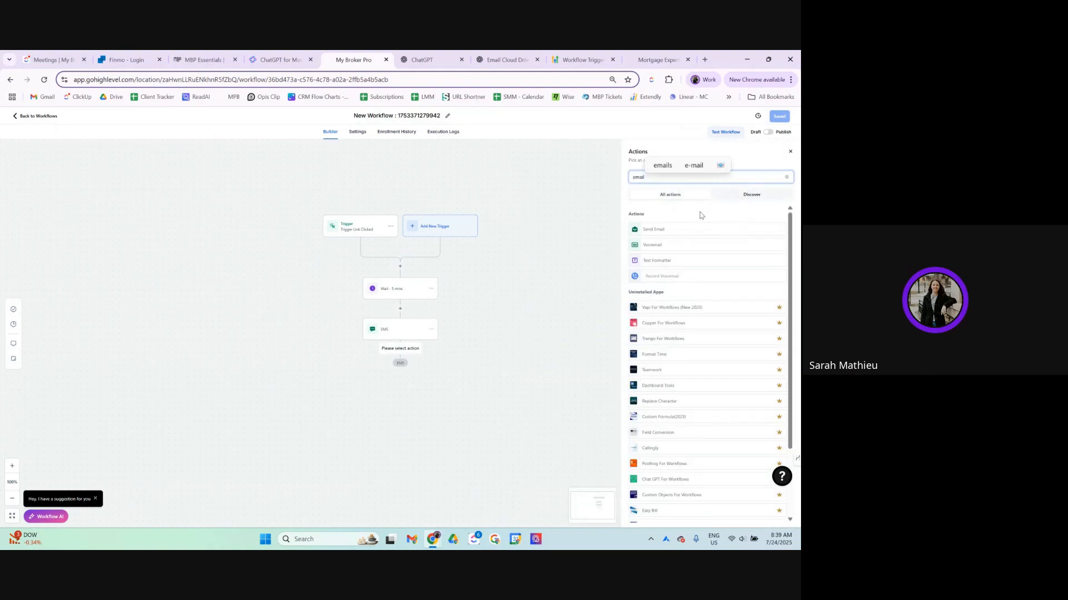
{"action": "left_click", "coordinate": [675, 239]}
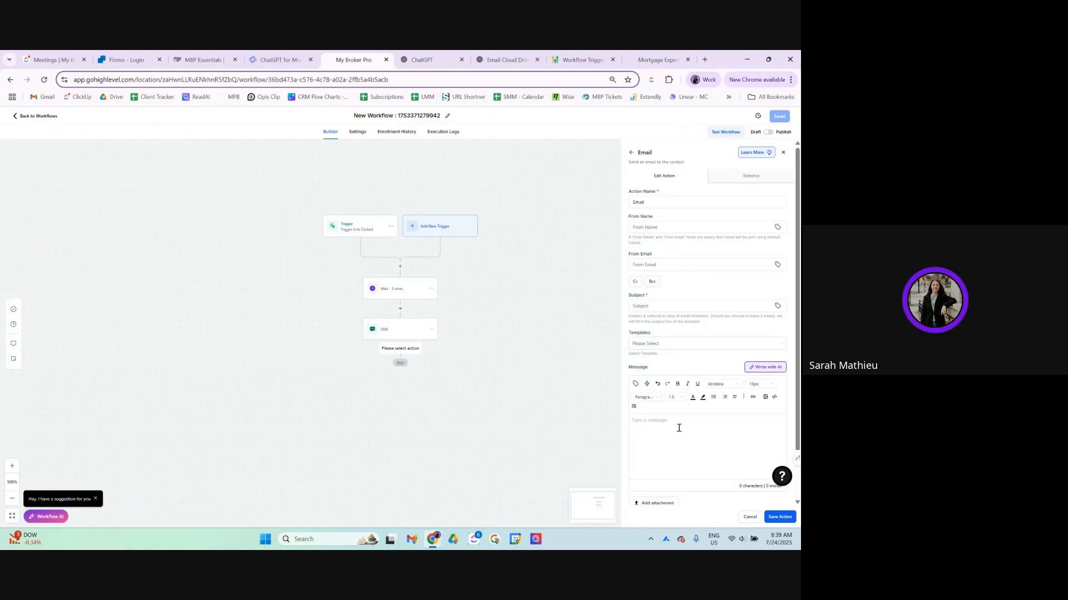
- Choose the "*Client: Live Deals - Verbal Pre-Approval 1" template for the email and open it for editing
{"action": "left_click", "coordinate": [684, 344]}
{"action": "scroll", "coordinate": [689, 390], "scroll_direction": "down", "scroll_amount": 2}
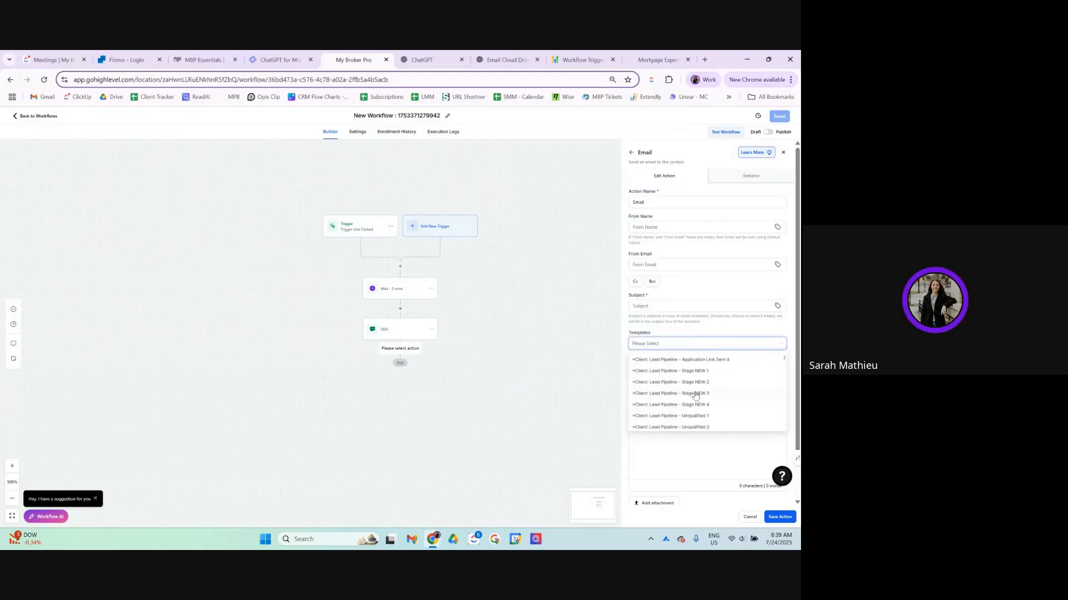
{"action": "scroll", "coordinate": [700, 398], "scroll_direction": "up", "scroll_amount": 2}
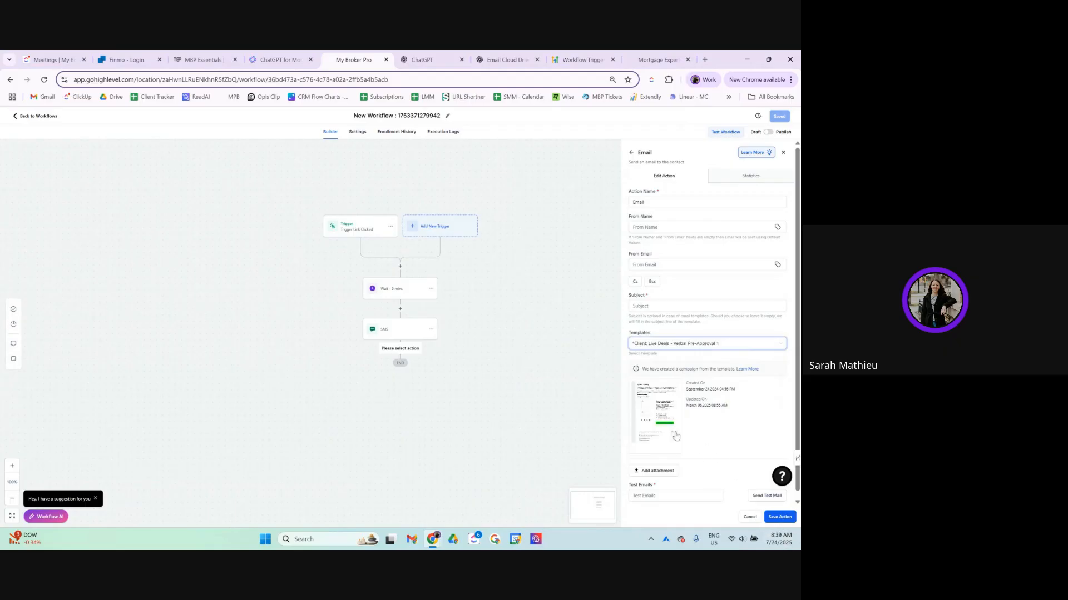
{"action": "left_click", "coordinate": [660, 419]}
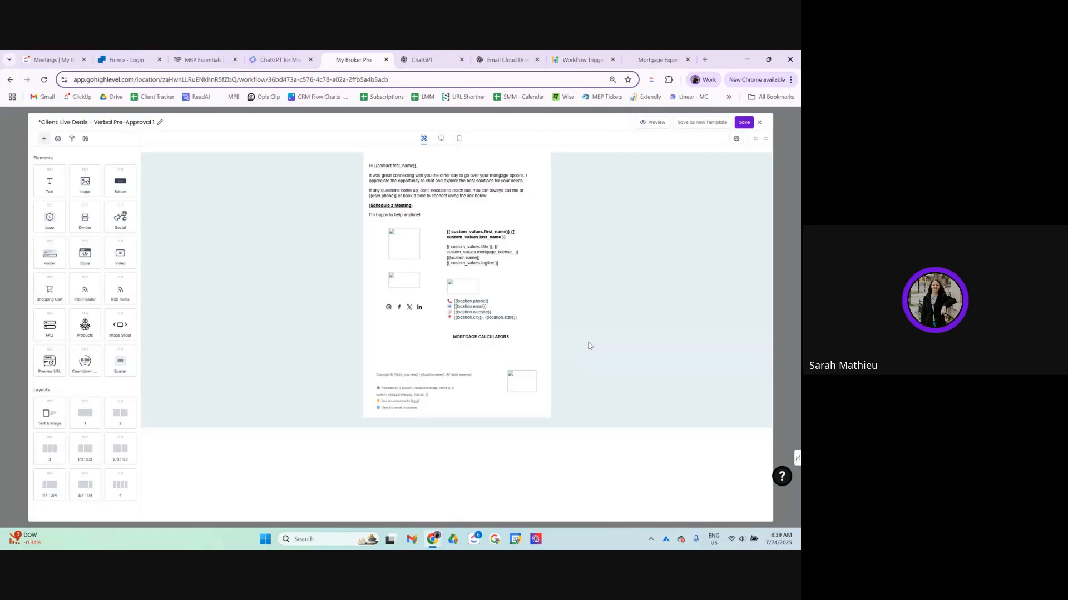
- Inspect the link URL behind the "Schedule a Meeting" text and close the link settings
{"action": "double_click", "coordinate": [406, 206]}
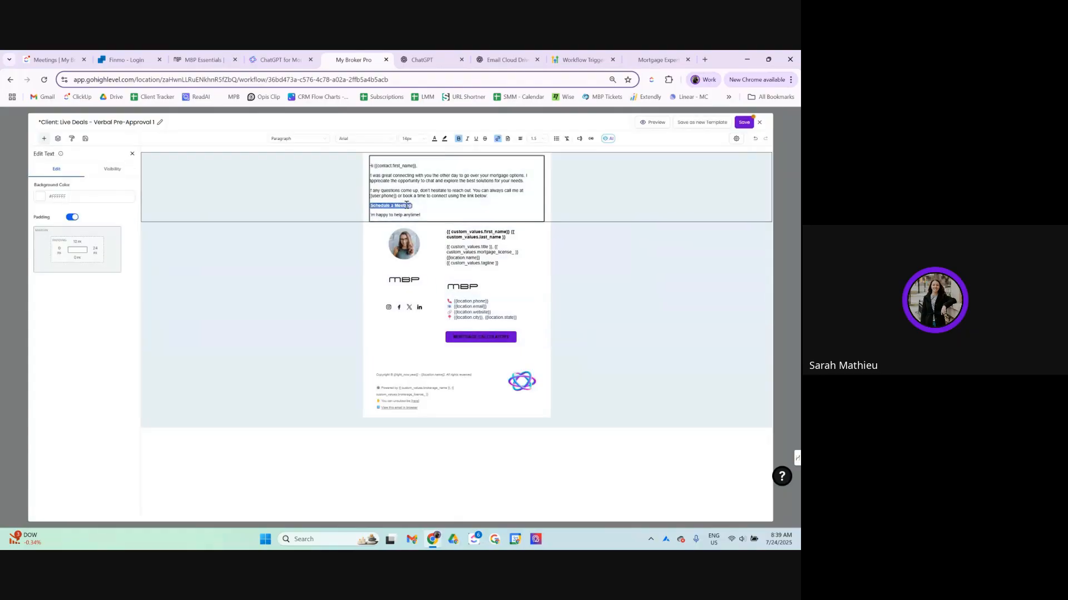
{"action": "left_click", "coordinate": [497, 139]}
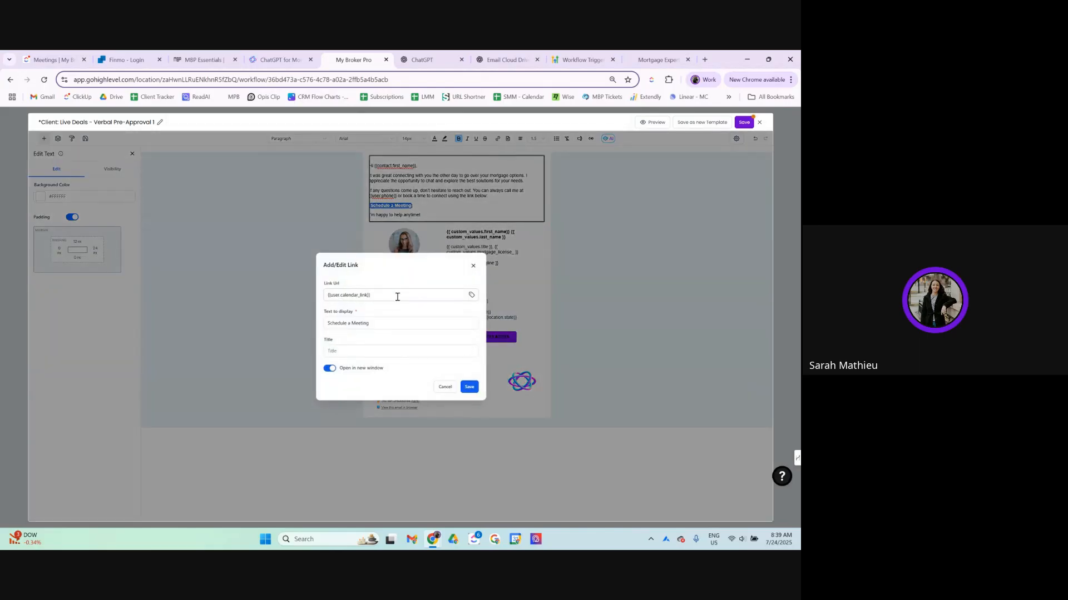
{"action": "key", "text": "Return"}
{"action": "left_click", "coordinate": [472, 266]}
{"action": "left_click", "coordinate": [455, 218]}
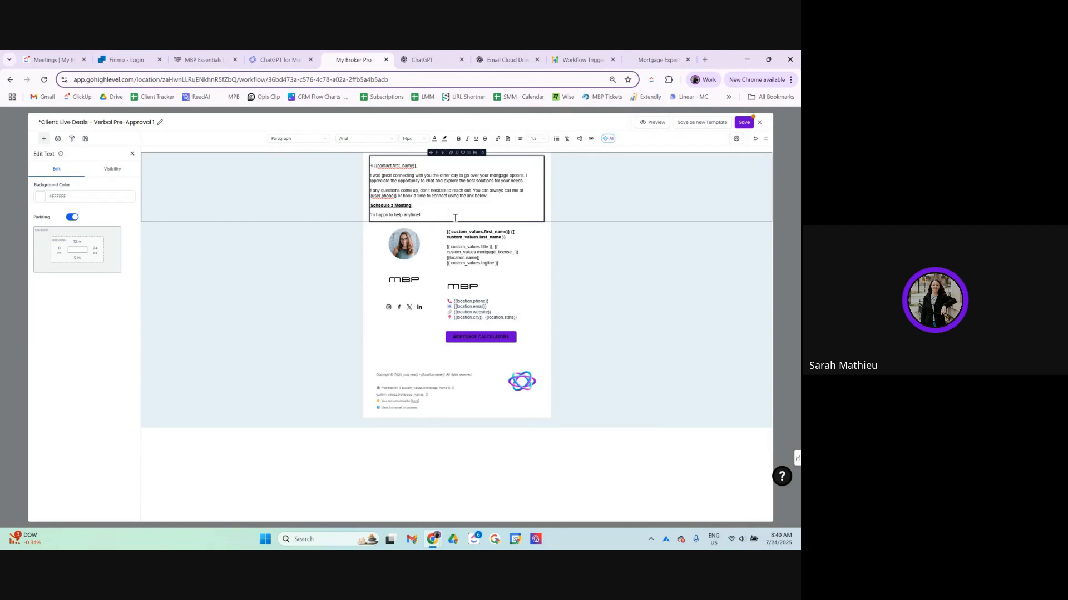
{"action": "left_click_drag", "start_coordinate": [454, 218], "coordinate": [369, 207]}
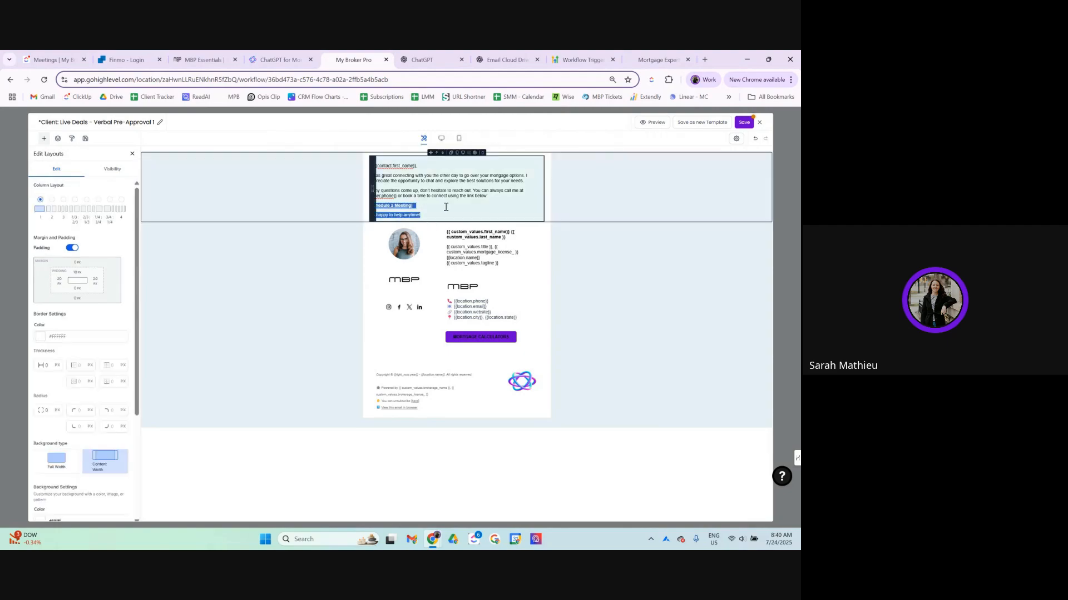
{"action": "left_click", "coordinate": [434, 205]}
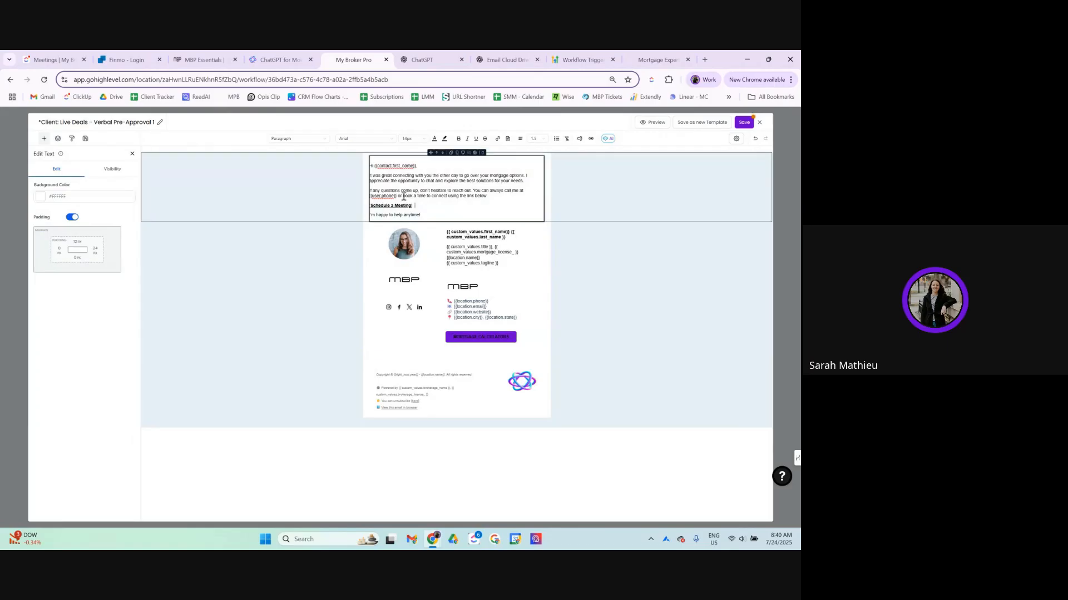
{"action": "left_click_drag", "start_coordinate": [416, 205], "coordinate": [366, 208]}
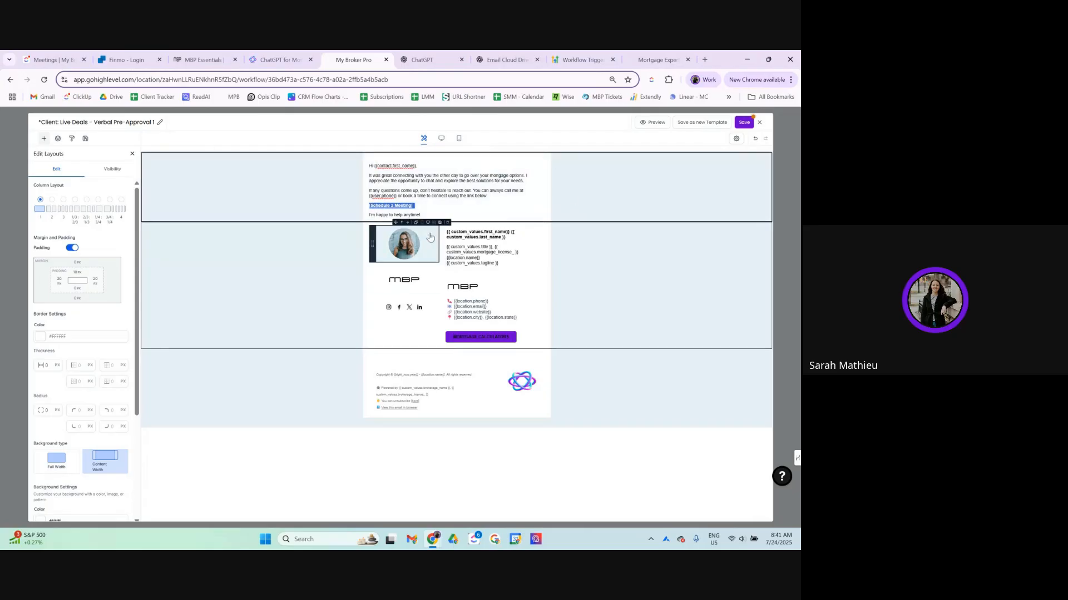
{"action": "left_click", "coordinate": [436, 208]}
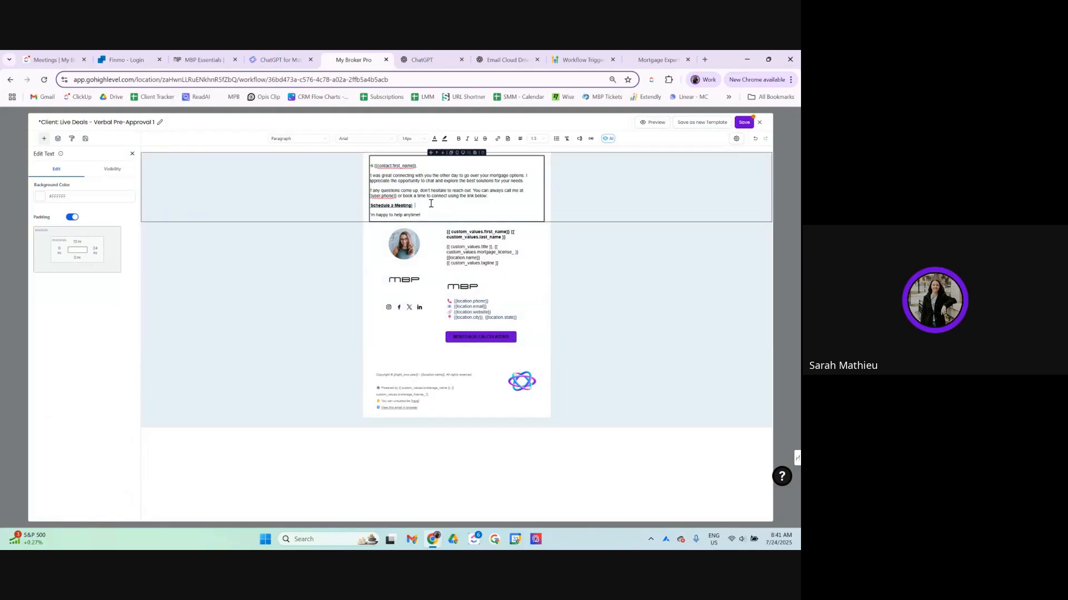
{"action": "triple_click", "coordinate": [388, 205]}
{"action": "left_click", "coordinate": [501, 197]}
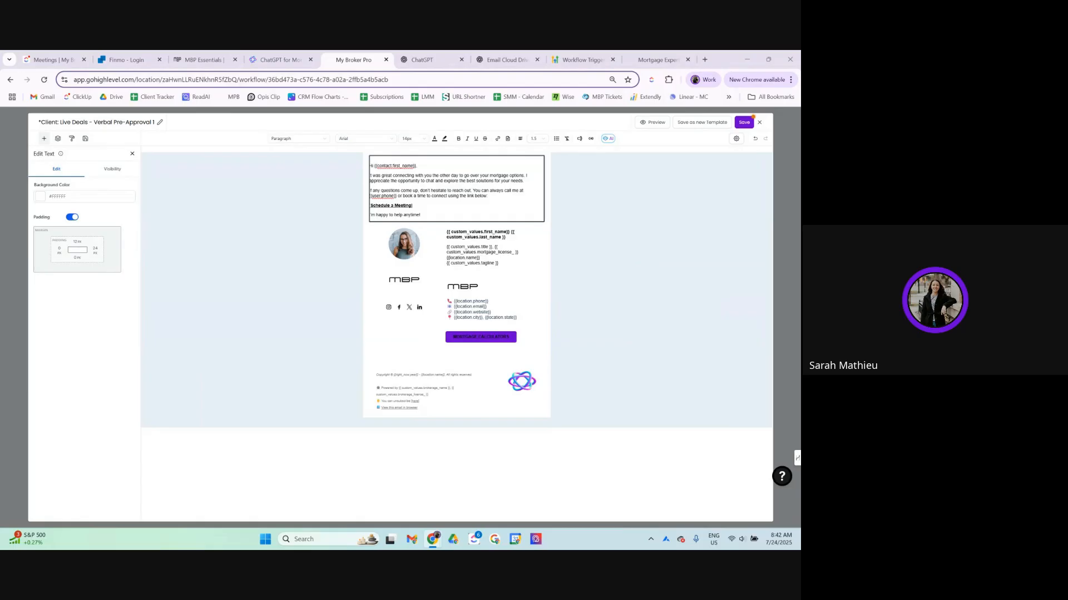
- Close and reopen the email template, and recheck the link settings of the "Schedule a Meeting" text without changing them
{"action": "left_click", "coordinate": [759, 122]}
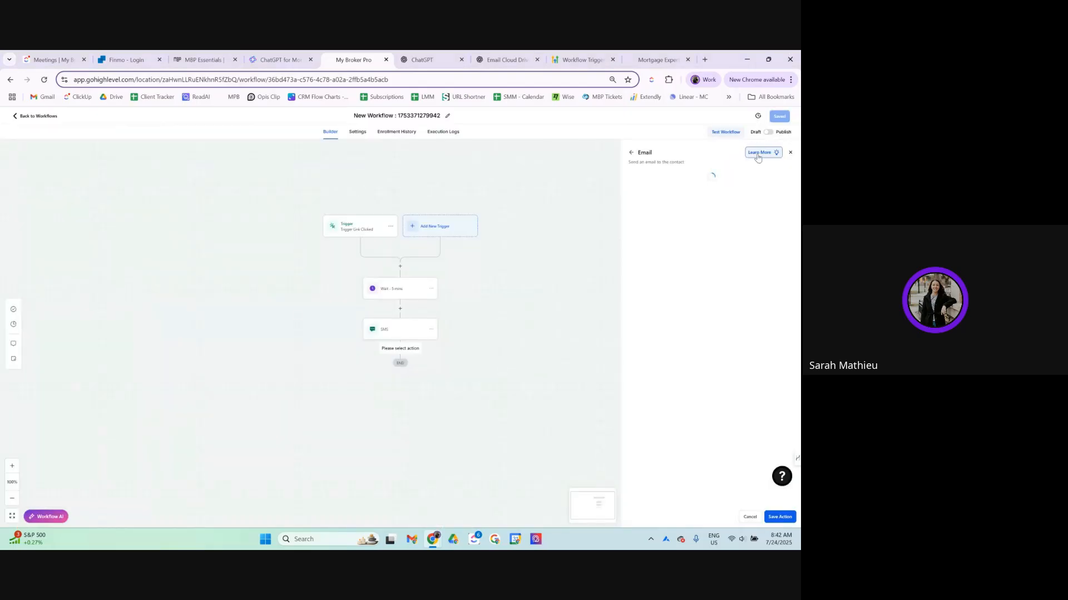
{"action": "mouse_move", "coordinate": [648, 402]}
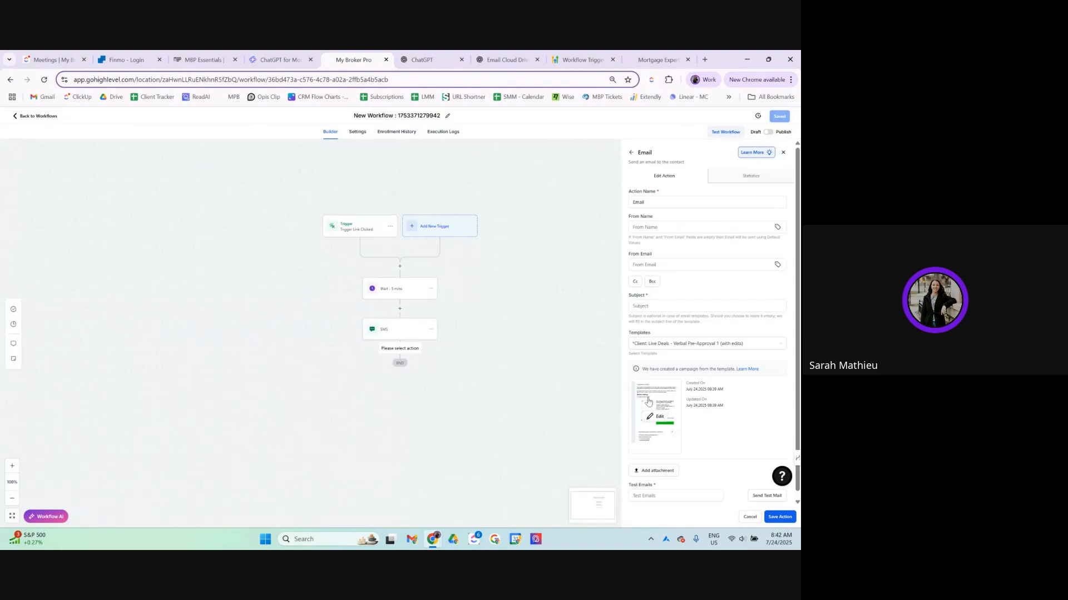
{"action": "left_click", "coordinate": [657, 417]}
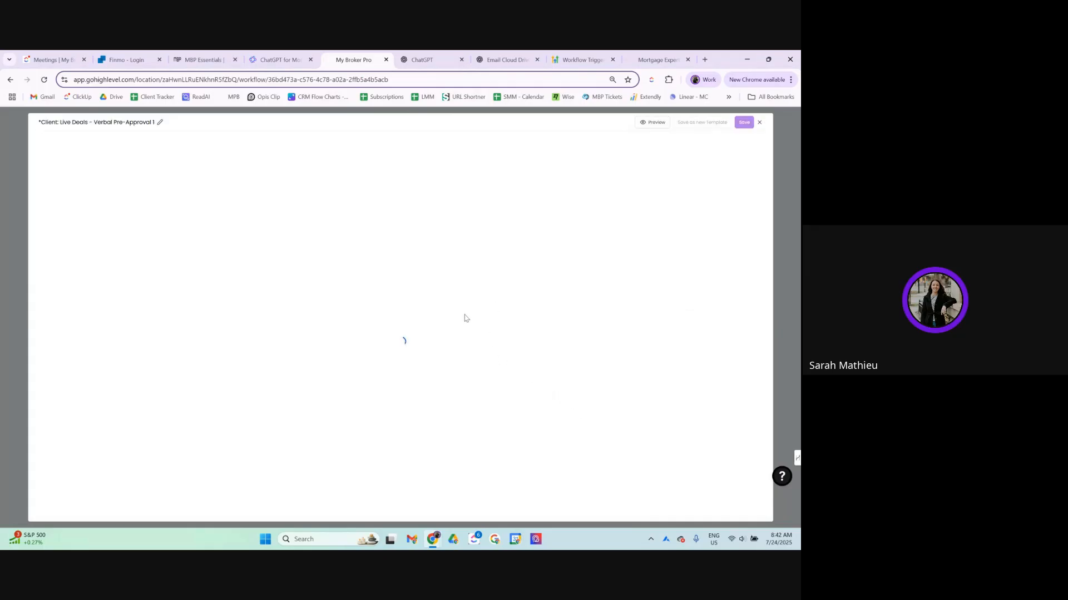
{"action": "left_click", "coordinate": [394, 208]}
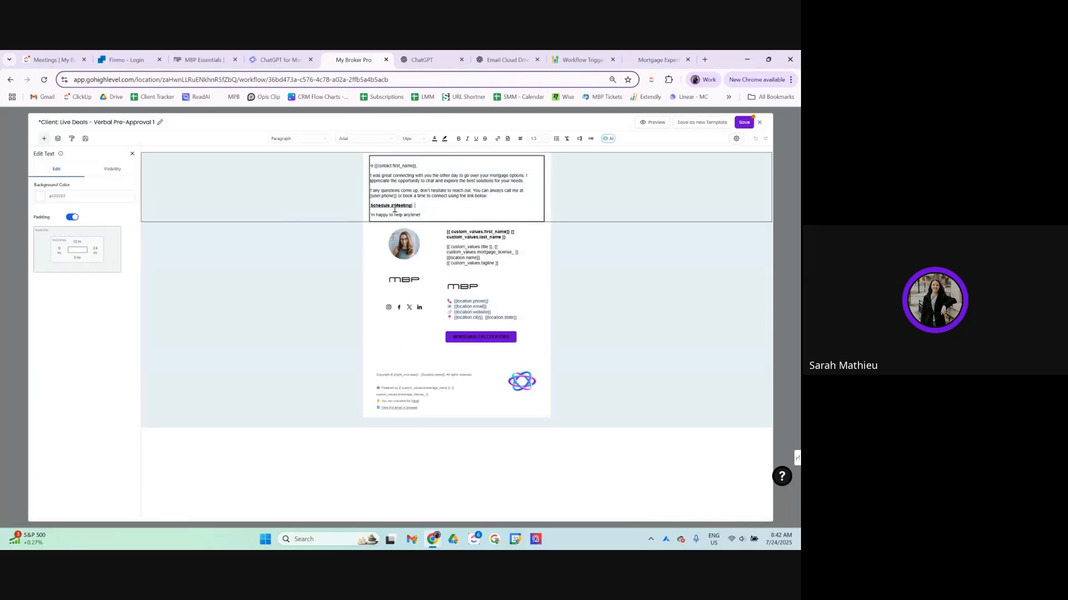
{"action": "triple_click", "coordinate": [391, 207]}
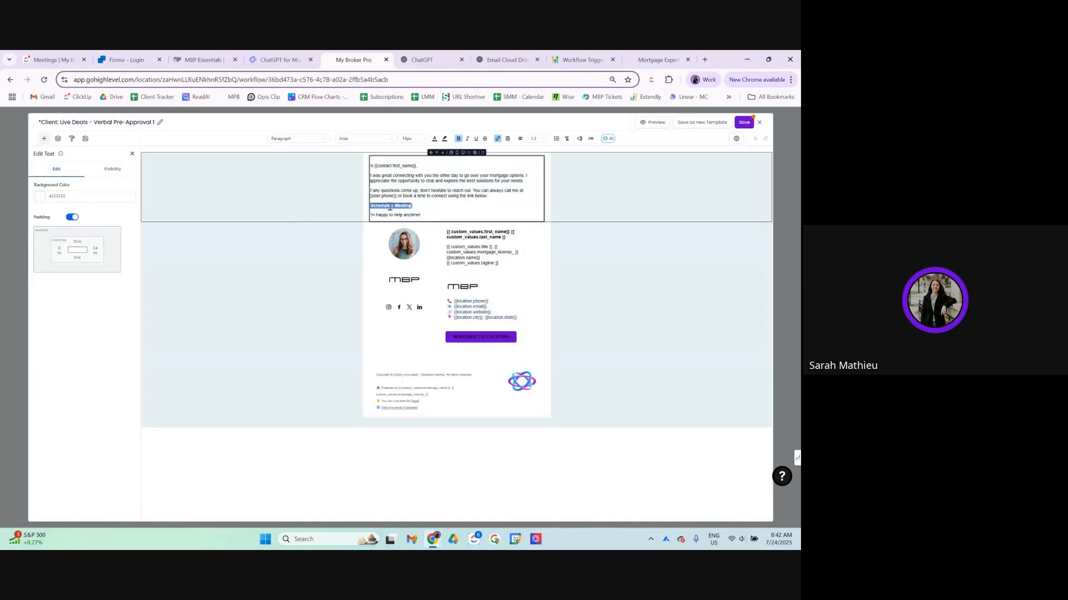
{"action": "left_click", "coordinate": [497, 138]}
{"action": "left_click_drag", "start_coordinate": [370, 296], "coordinate": [324, 293]}
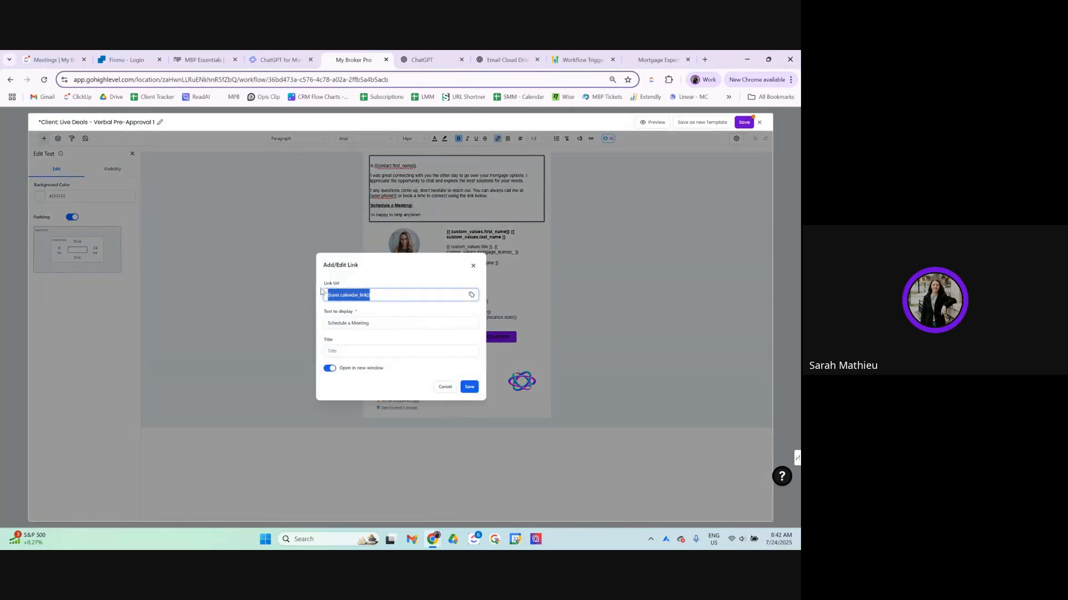
{"action": "left_click", "coordinate": [502, 202]}
{"action": "left_click", "coordinate": [473, 267]}
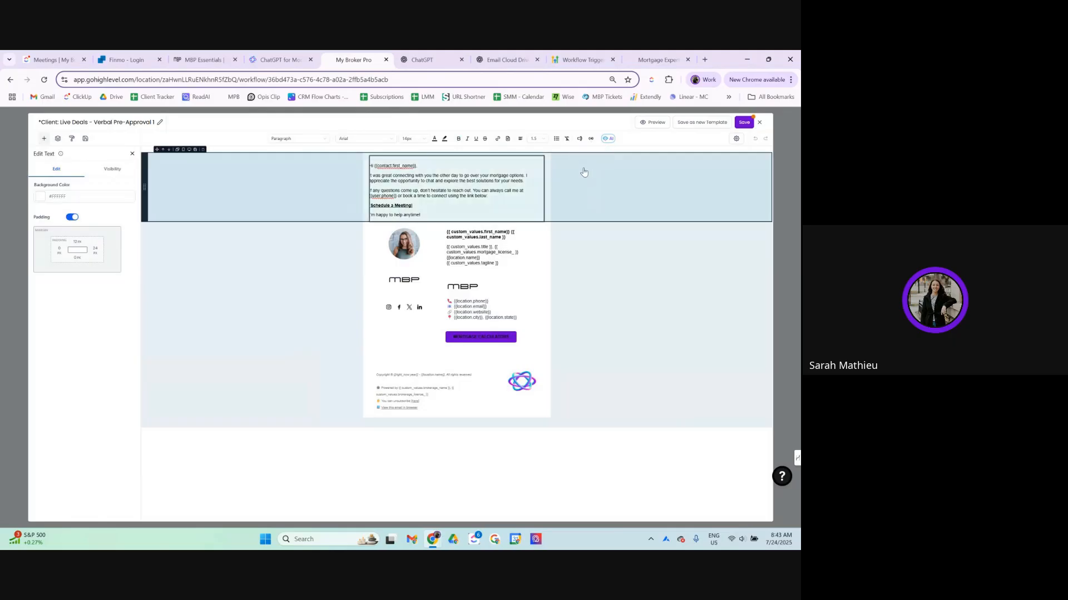
- Insert the Website Booking Page trigger link after the "Schedule a Meeting" text and select the inserted link code
{"action": "left_click", "coordinate": [591, 141]}
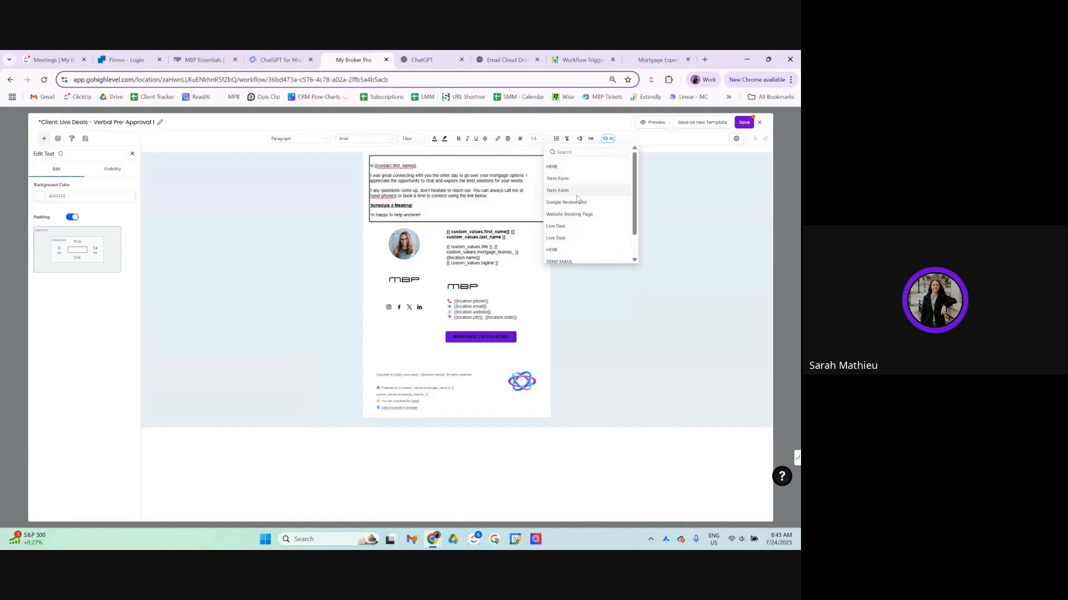
{"action": "scroll", "coordinate": [578, 234], "scroll_direction": "down", "scroll_amount": 1}
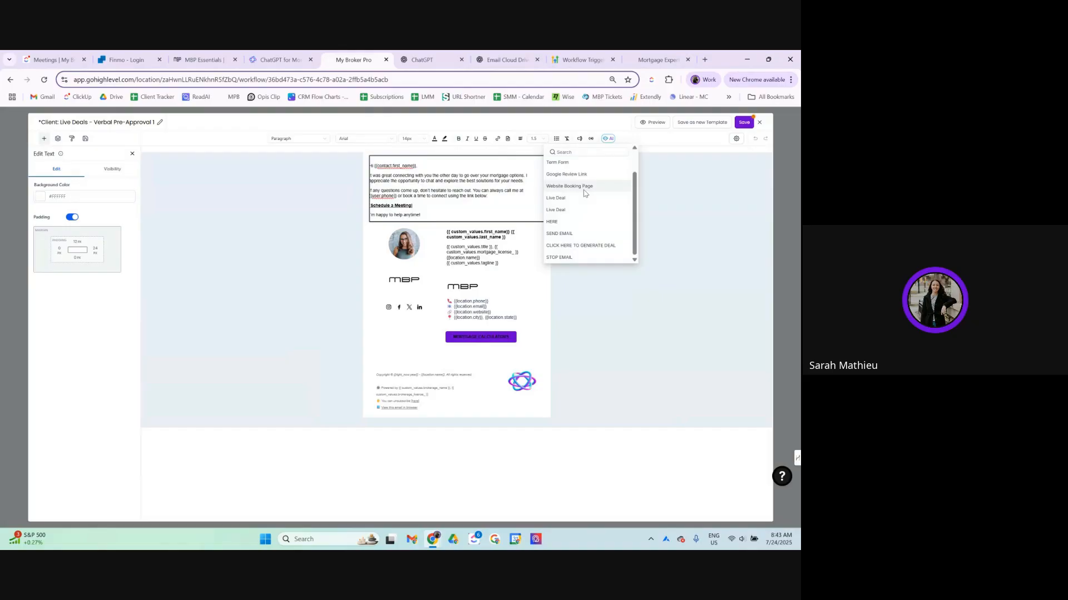
{"action": "left_click", "coordinate": [584, 189]}
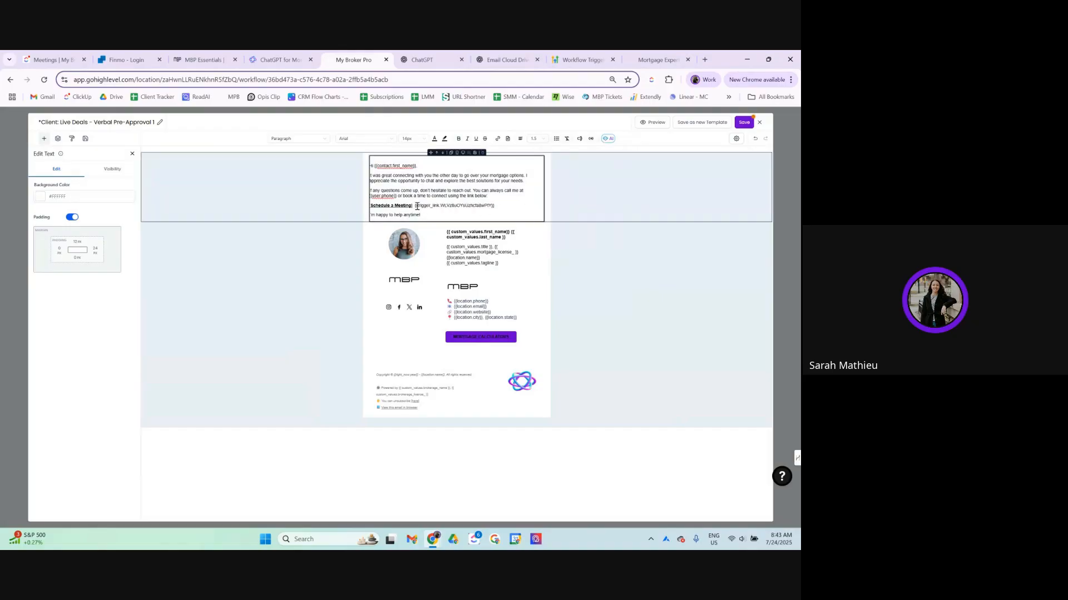
{"action": "mouse_move", "coordinate": [415, 205]}
{"action": "left_mouse_down"}
{"action": "mouse_move", "coordinate": [502, 205]}
{"action": "mouse_move", "coordinate": [421, 206]}
{"action": "left_mouse_up"}
{"action": "left_click", "coordinate": [506, 205]}
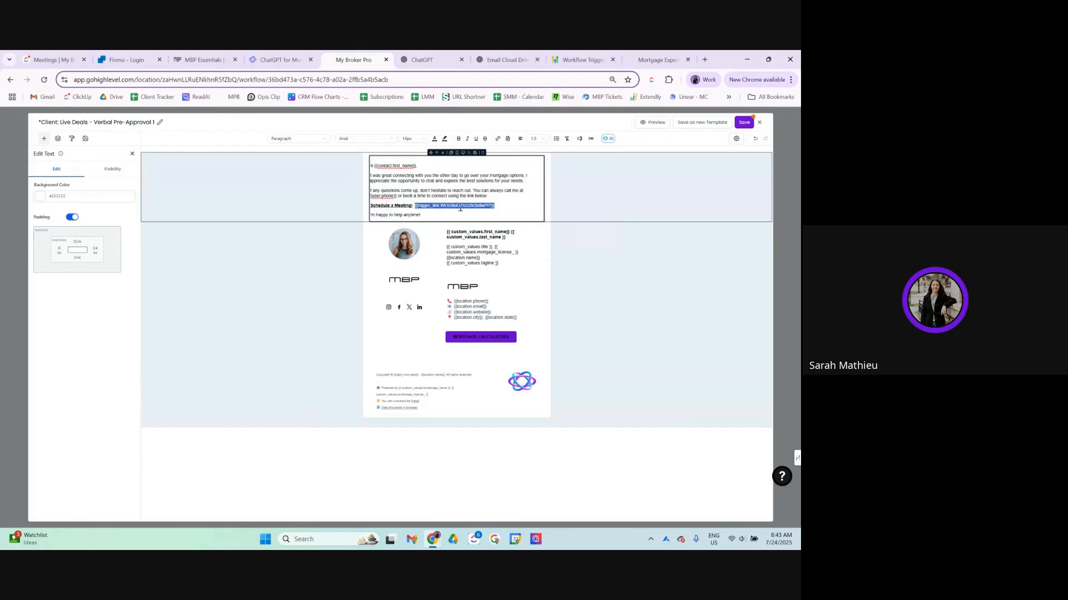
- Replace the link URL of the "Schedule a Meeting" text with the Website Booking Page trigger link code and save the link
{"action": "double_click", "coordinate": [397, 205]}
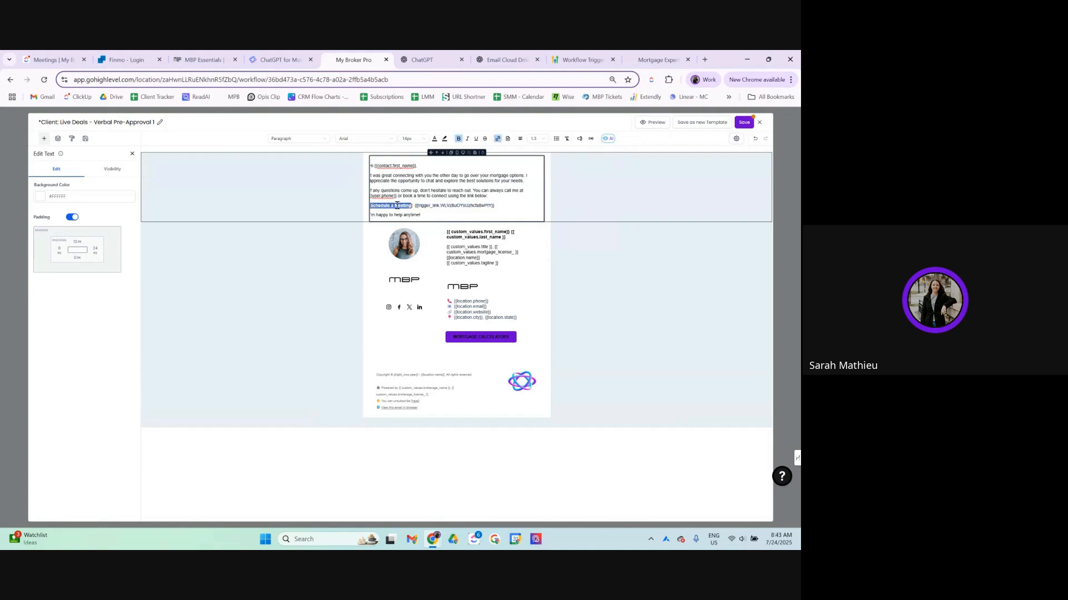
{"action": "left_click", "coordinate": [497, 138]}
{"action": "left_click", "coordinate": [392, 293]}
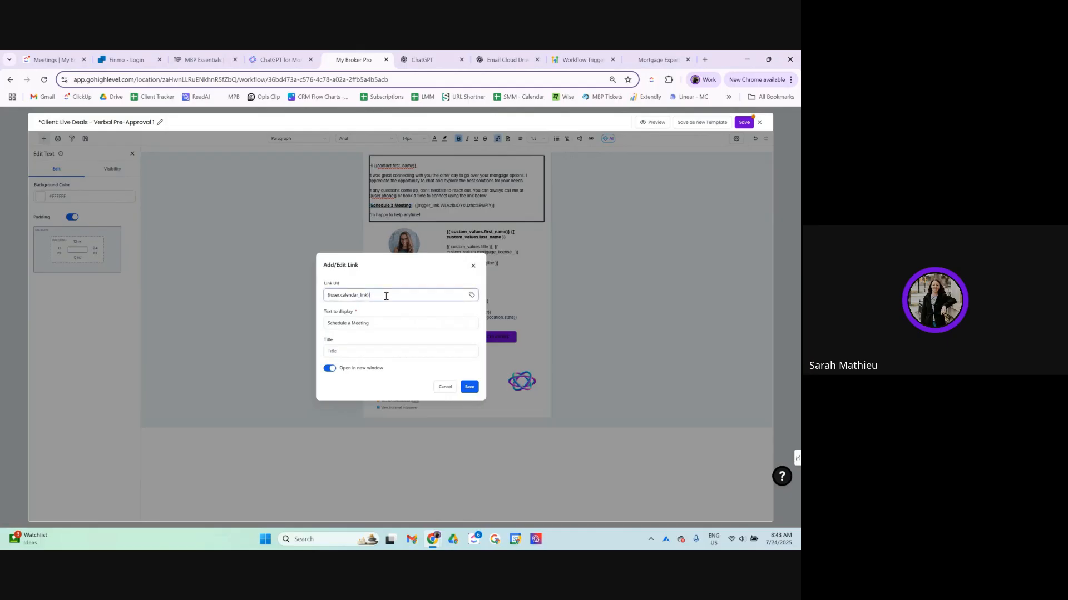
{"action": "key", "text": "ctrl+a"}
{"action": "type", "text": "{{trigger_link.WLVz8uOYsUzhcfa8wPtY}}"}
{"action": "left_click", "coordinate": [470, 387]}
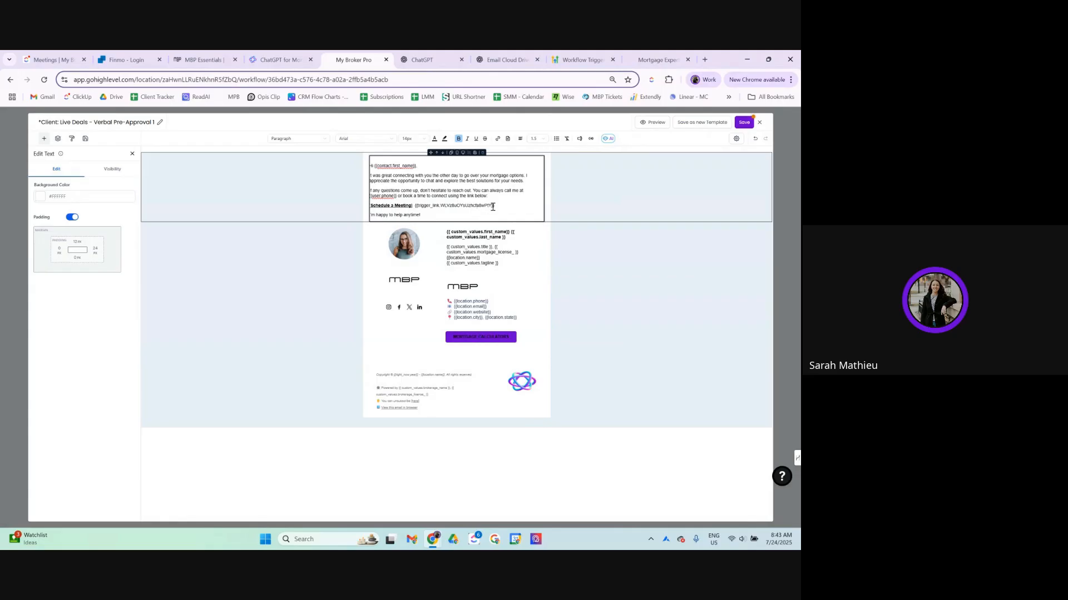
- Check that the "Schedule a Meeting" text links to the trigger link code, leaving its link settings unchanged
{"action": "left_click", "coordinate": [412, 205]}
{"action": "left_click", "coordinate": [497, 139]}
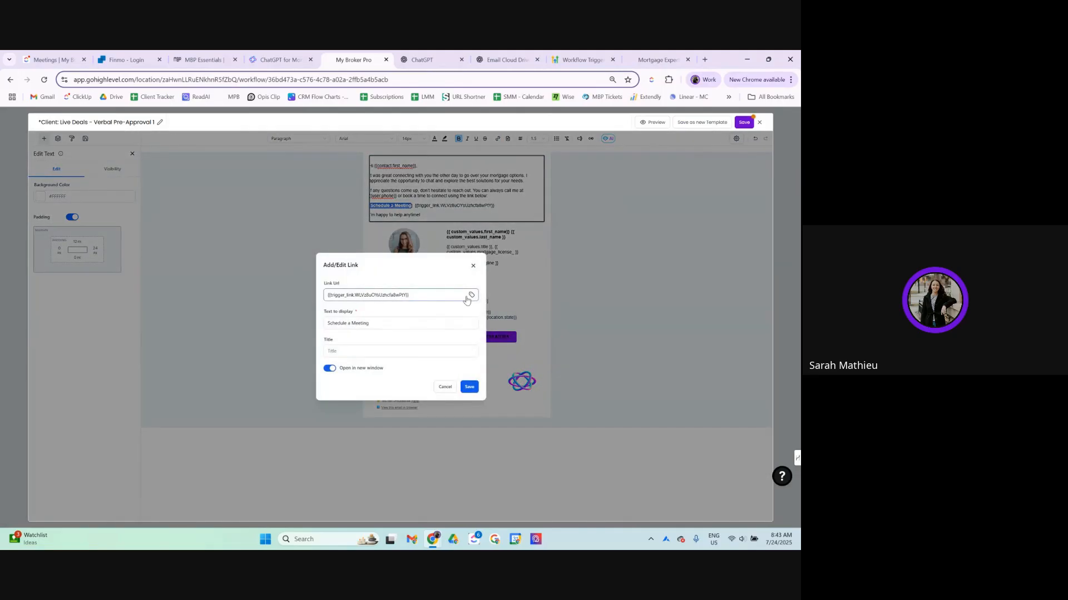
{"action": "left_click", "coordinate": [472, 266]}
- Close the email template, discard the unsaved email action, and delete the Trigger Link Clicked trigger from the workflow
{"action": "left_click", "coordinate": [759, 122]}
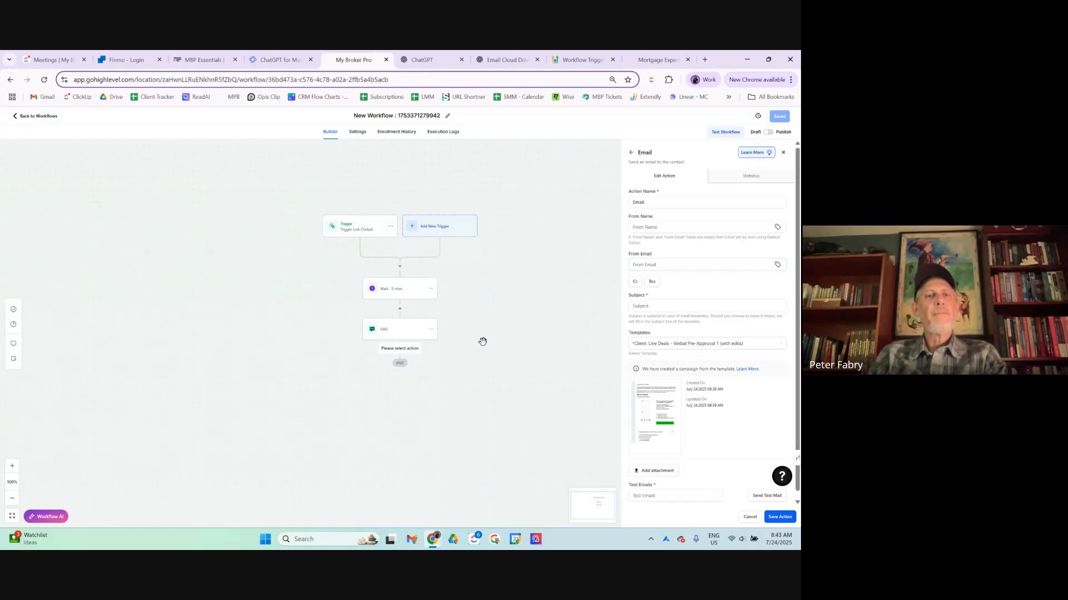
{"action": "left_click", "coordinate": [749, 516]}
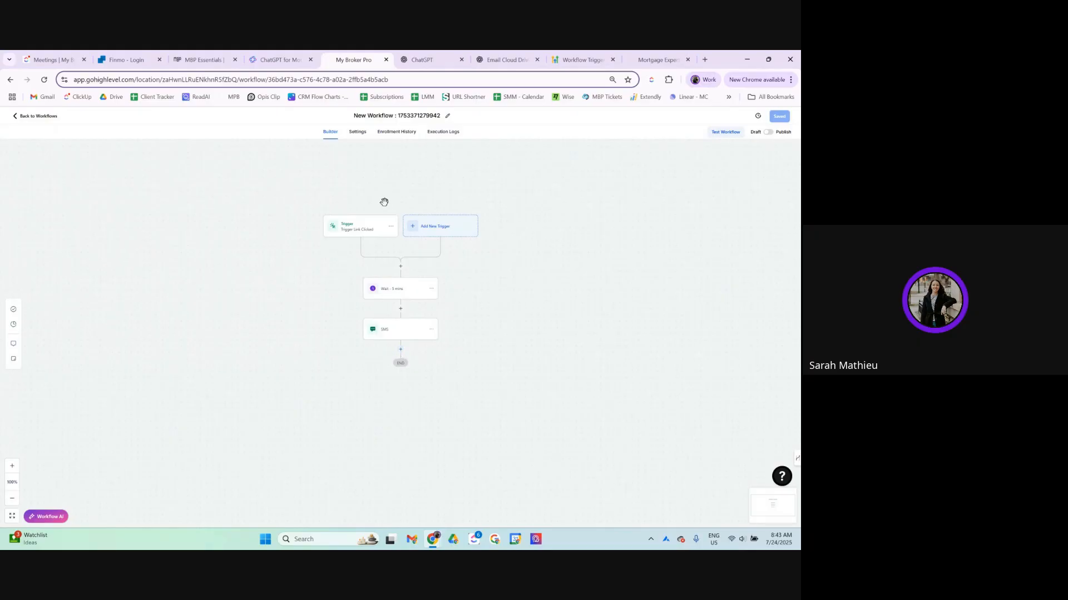
{"action": "left_click", "coordinate": [391, 226]}
{"action": "left_click", "coordinate": [377, 260]}
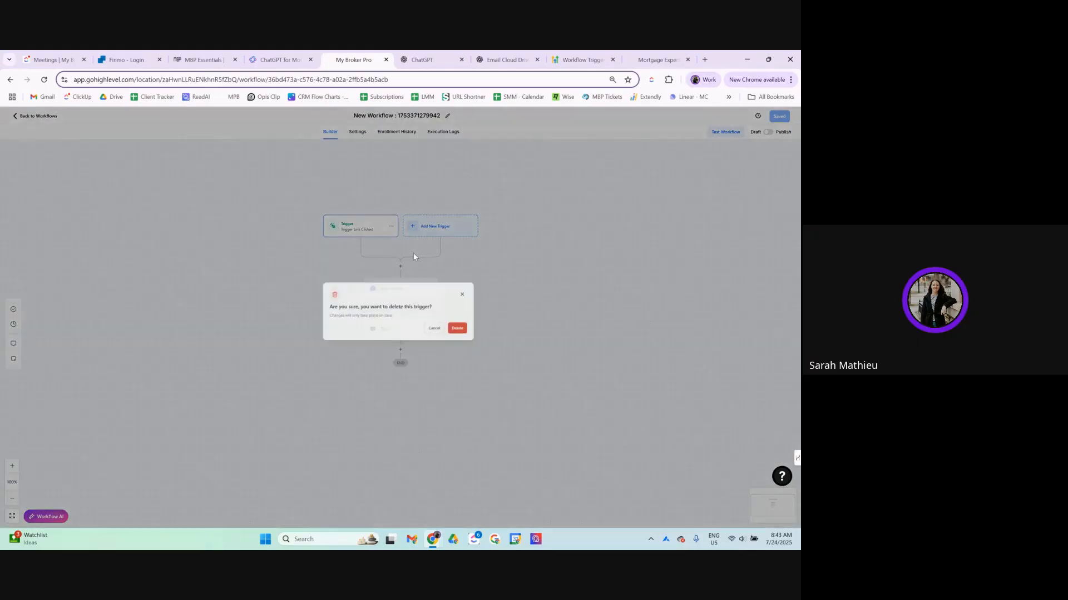
{"action": "left_click", "coordinate": [466, 334]}
{"action": "left_click", "coordinate": [409, 235]}
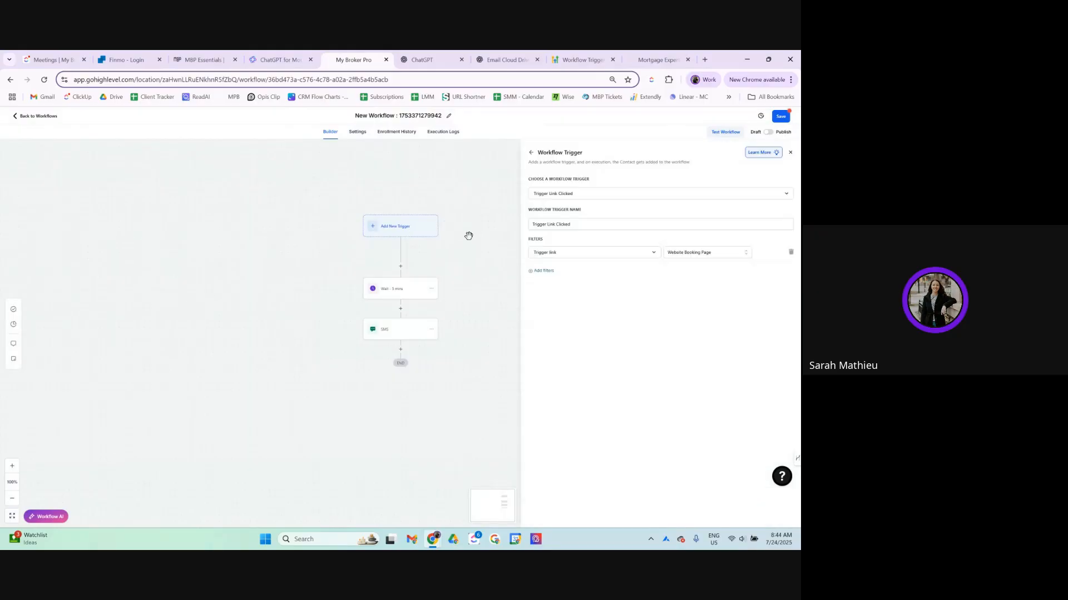
- Append the Website Booking Page trigger link code to the SMS message and save the SMS action
{"action": "left_click", "coordinate": [400, 353]}
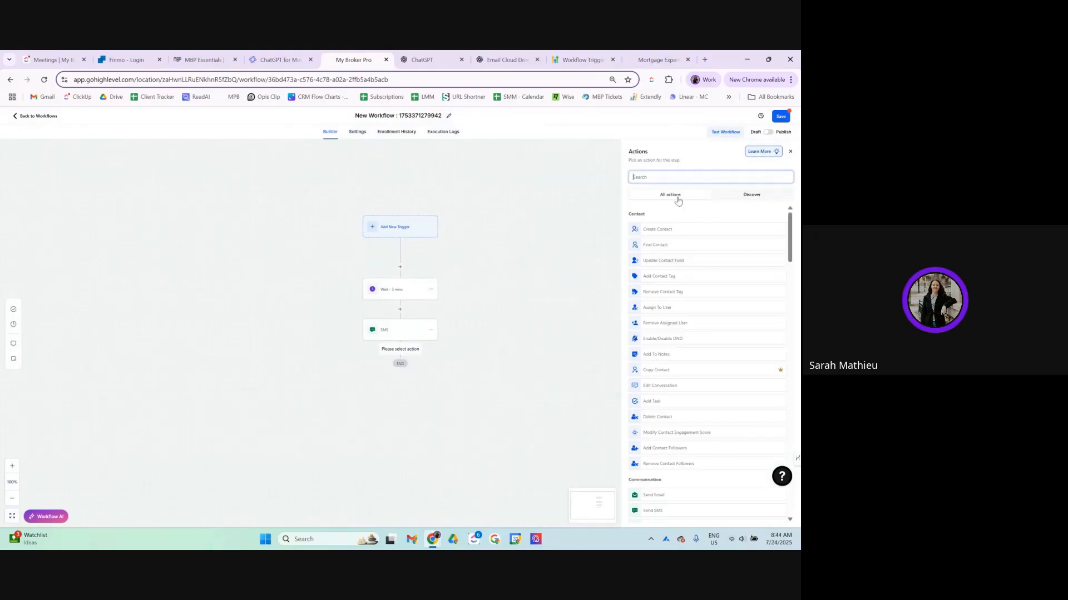
{"action": "left_click", "coordinate": [695, 177]}
{"action": "left_click", "coordinate": [383, 330]}
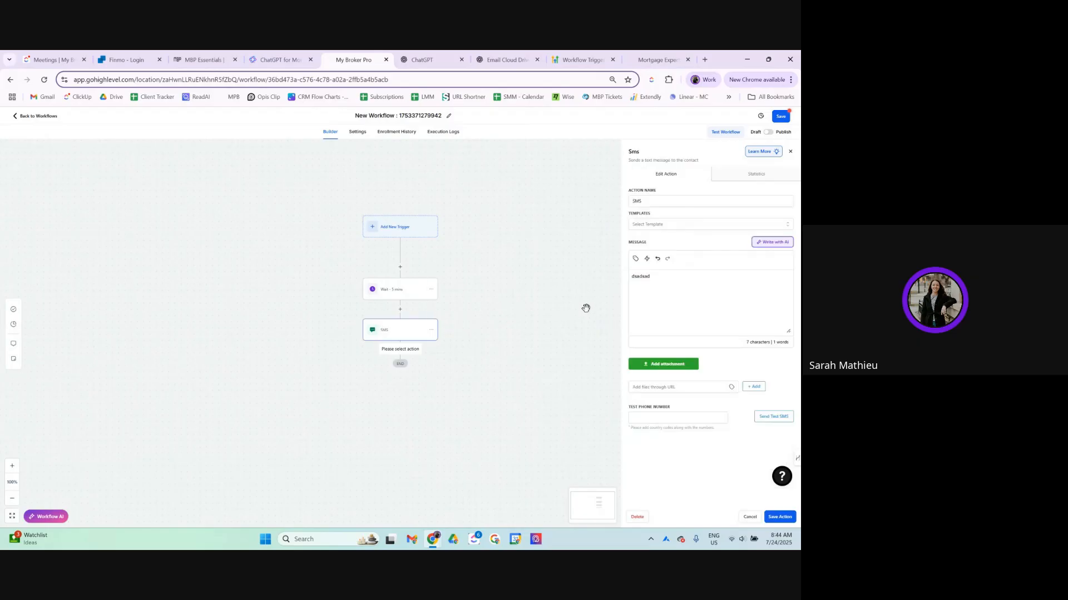
{"action": "left_click", "coordinate": [635, 258]}
{"action": "left_click", "coordinate": [731, 281]}
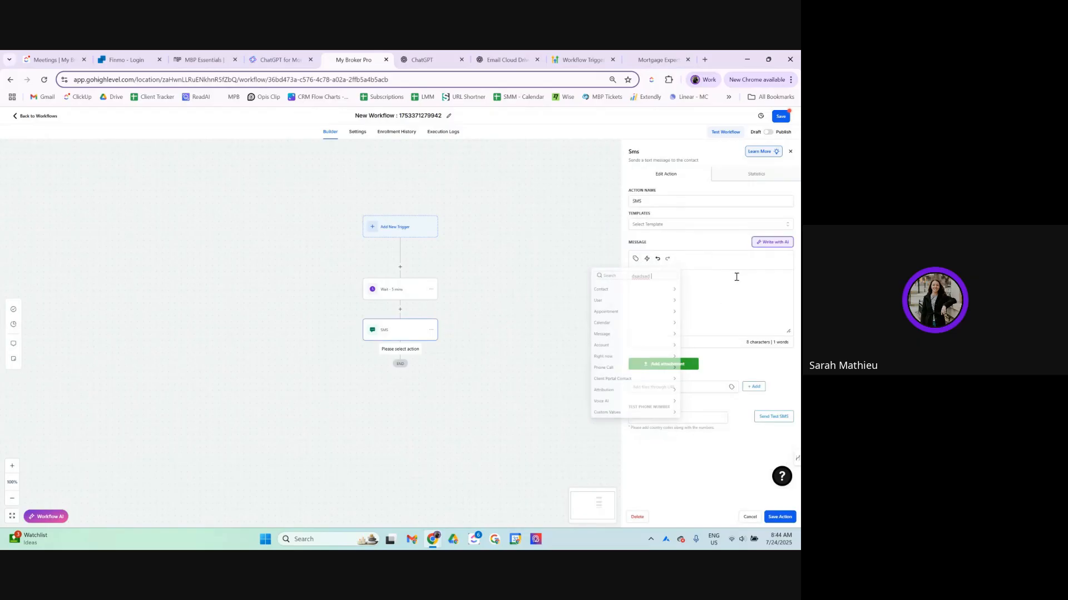
{"action": "left_click", "coordinate": [750, 517]}
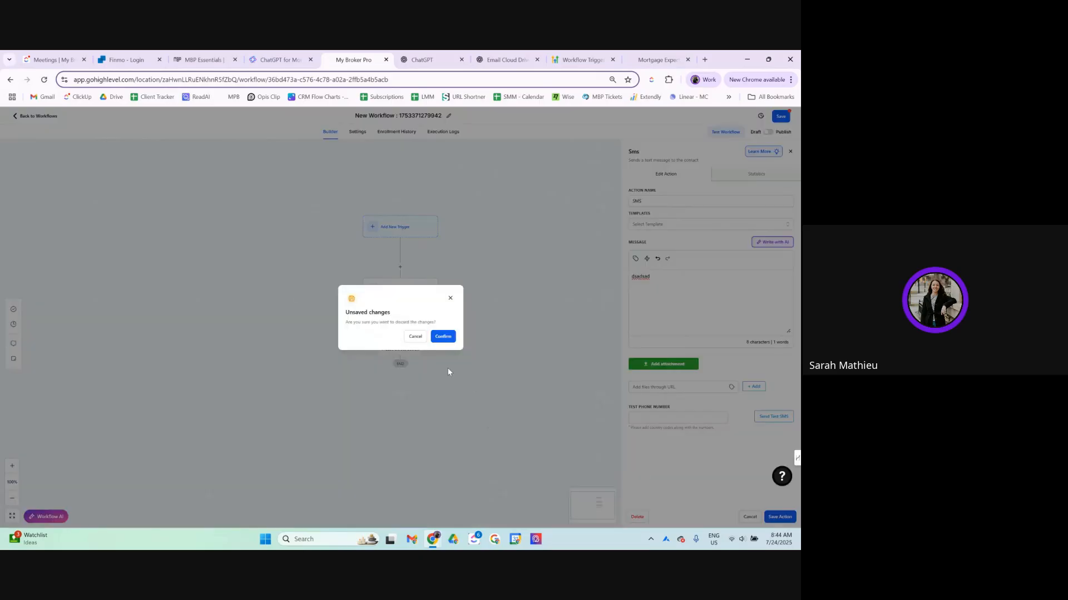
{"action": "left_click", "coordinate": [416, 337]}
{"action": "left_click", "coordinate": [663, 281]}
{"action": "type", "text": "{{trigger_link.WLVz8uOYsUzhcfa8wPtY}}"}
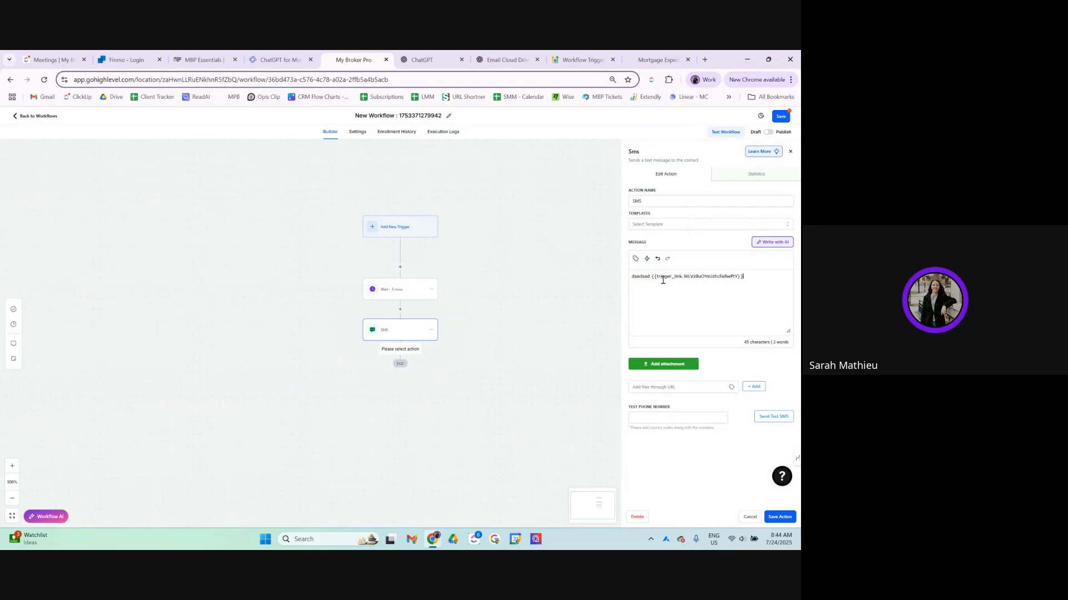
{"action": "left_click", "coordinate": [780, 517]}
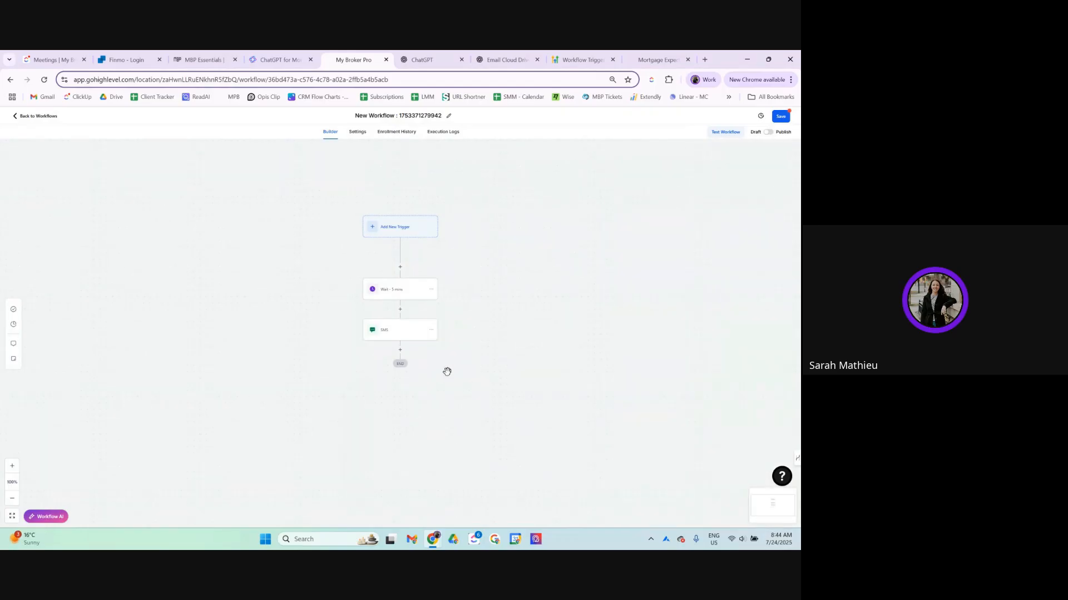
- Add a Wait action after the SMS and make it wait for Trigger Link Clicked
{"action": "left_click", "coordinate": [399, 349]}
{"action": "type", "text": "wait"}
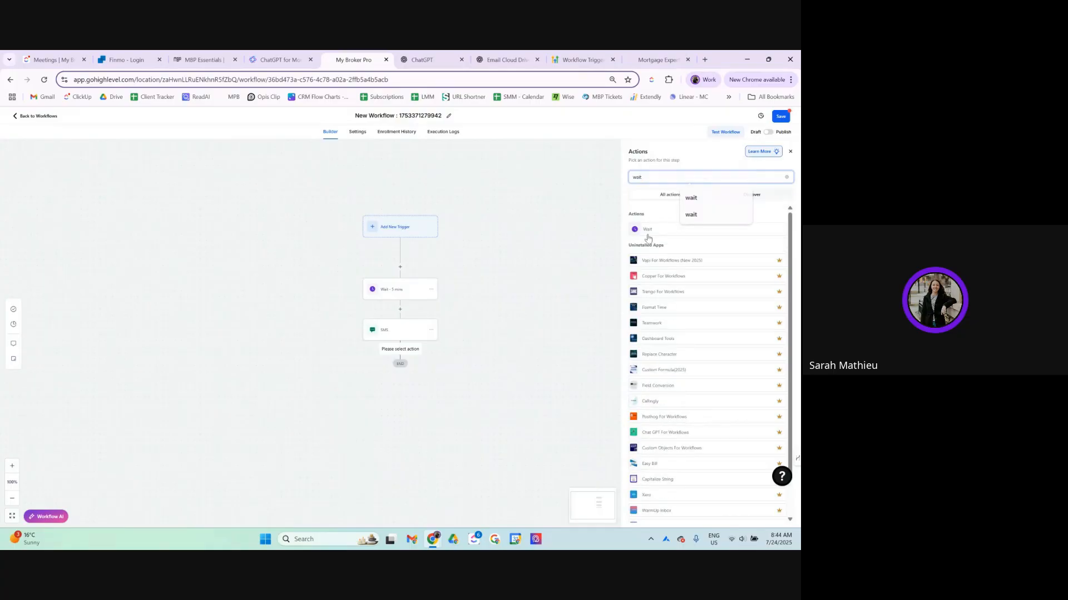
{"action": "left_click", "coordinate": [632, 229]}
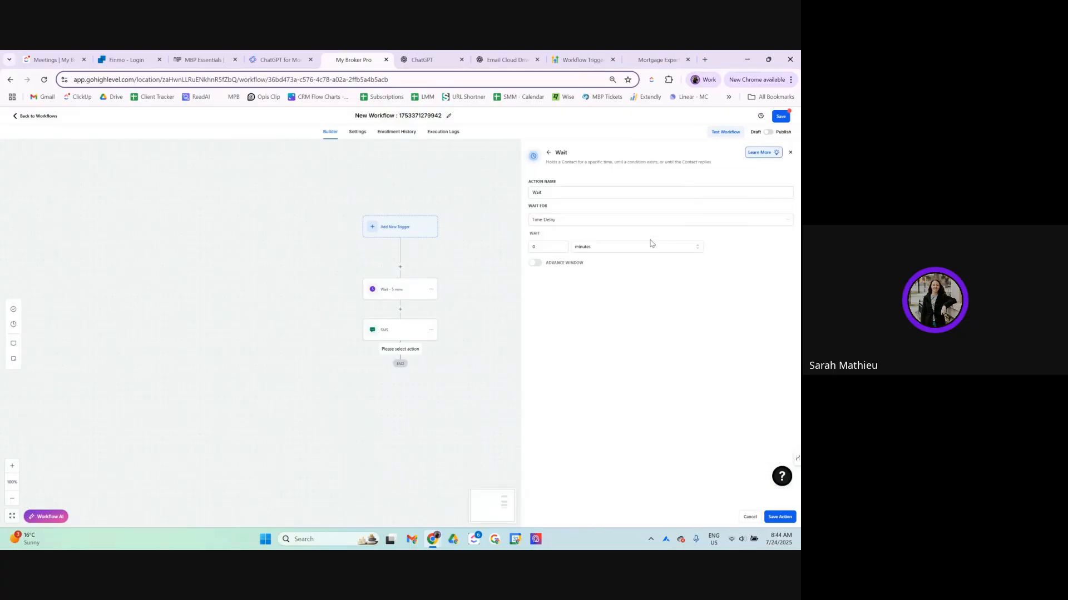
{"action": "left_click", "coordinate": [567, 222]}
{"action": "scroll", "coordinate": [594, 265], "scroll_direction": "down", "scroll_amount": 2}
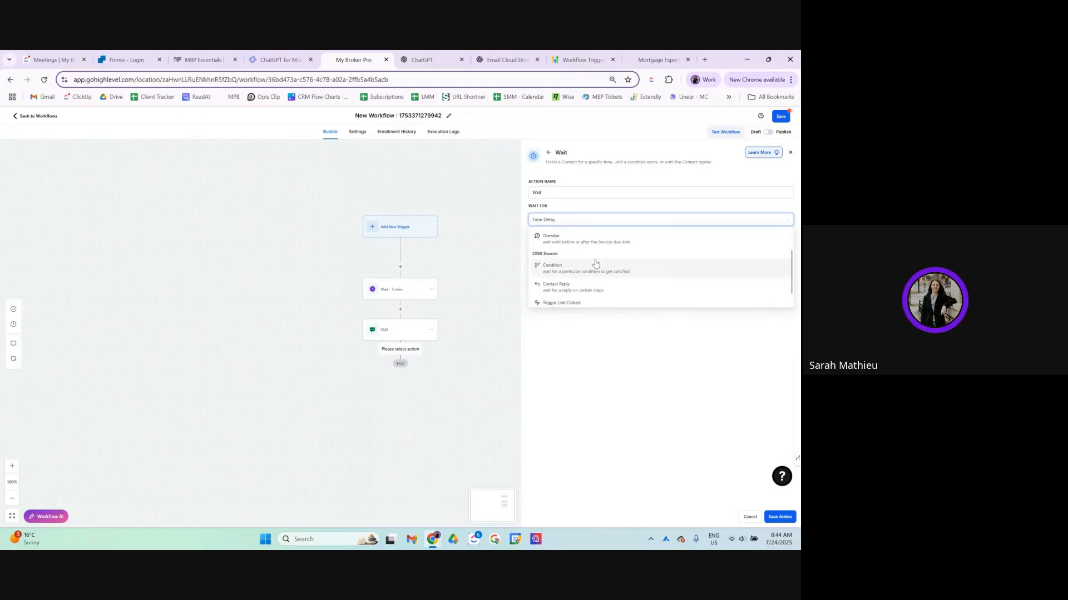
{"action": "scroll", "coordinate": [589, 276], "scroll_direction": "down", "scroll_amount": 1}
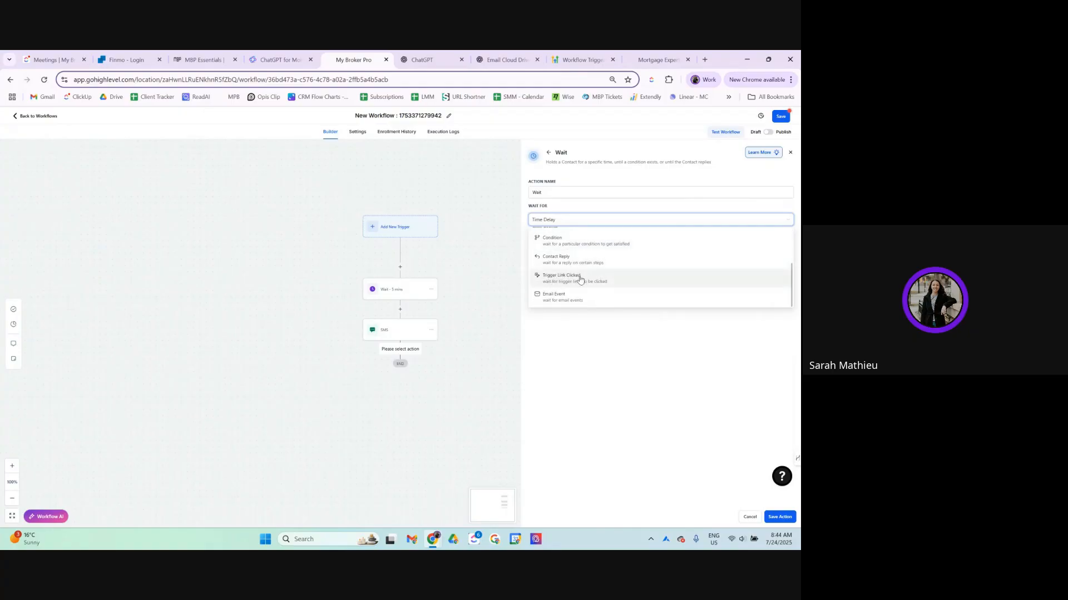
{"action": "left_click", "coordinate": [576, 278]}
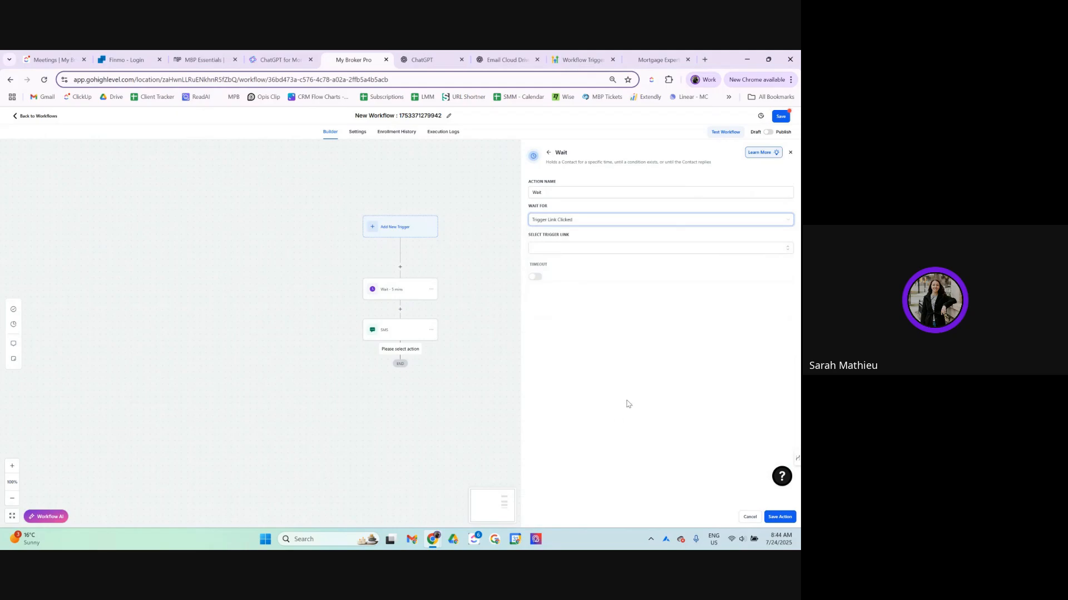
- Select Website Booking Page as the trigger link for the new Wait action
{"action": "left_click", "coordinate": [576, 250]}
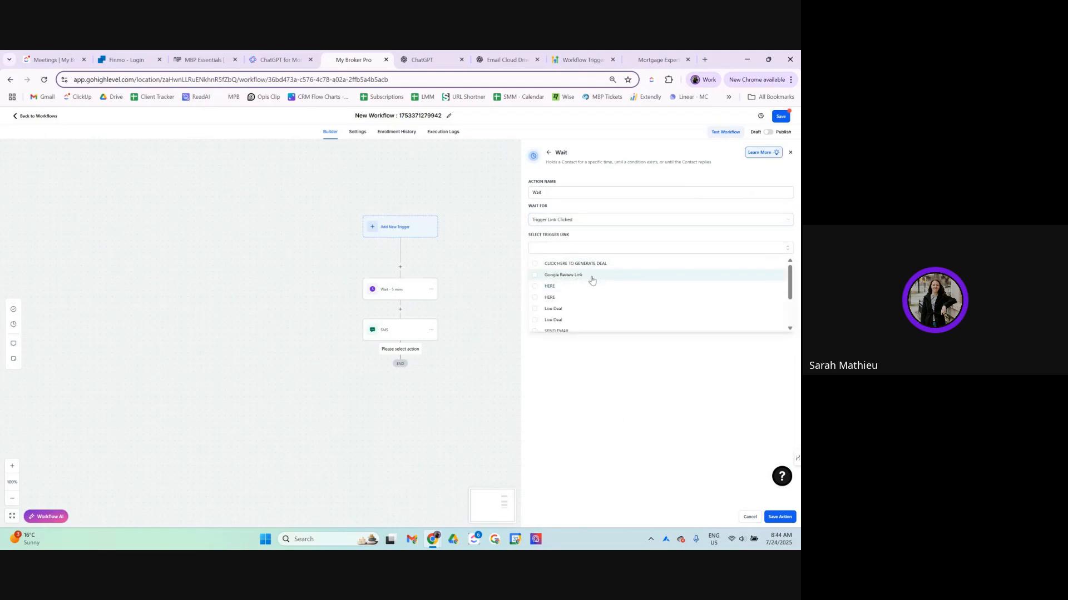
{"action": "scroll", "coordinate": [587, 300], "scroll_direction": "down", "scroll_amount": 3}
{"action": "left_click", "coordinate": [586, 326]}
{"action": "left_click", "coordinate": [619, 389]}
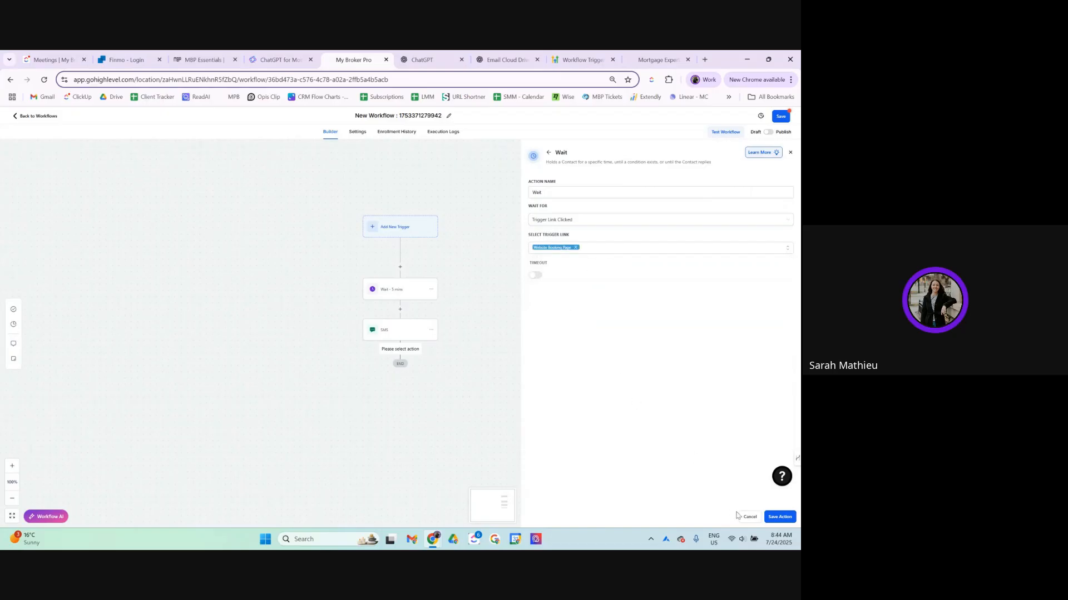
- Enable the new Wait action's timeout, set it to 1 day, and save the action
{"action": "left_click", "coordinate": [536, 276]}
{"action": "double_click", "coordinate": [547, 289]}
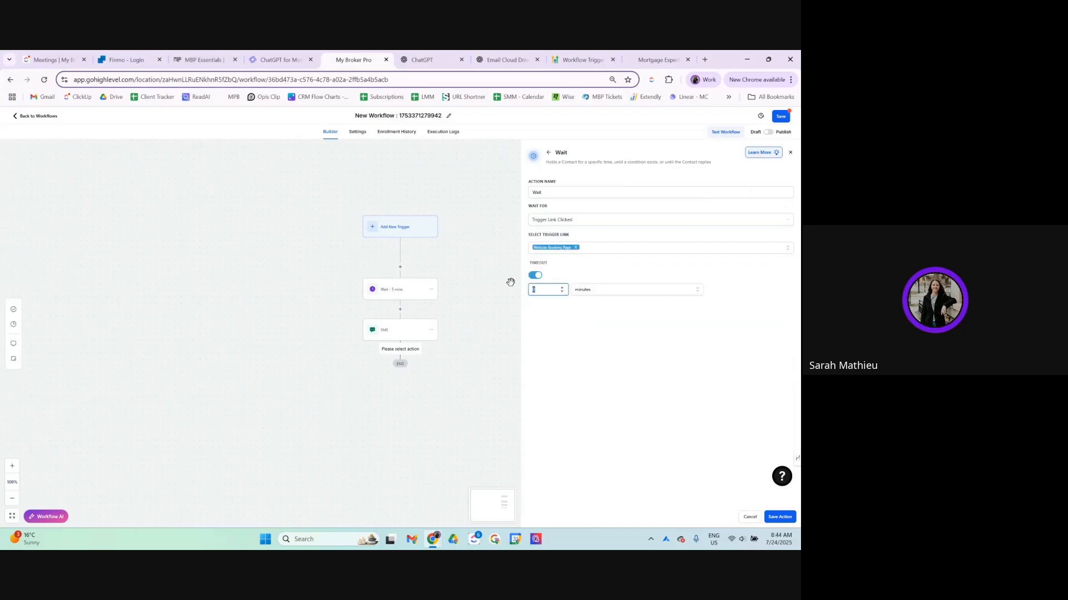
{"action": "left_click", "coordinate": [581, 289]}
{"action": "left_click", "coordinate": [598, 312]}
{"action": "left_click", "coordinate": [778, 517]}
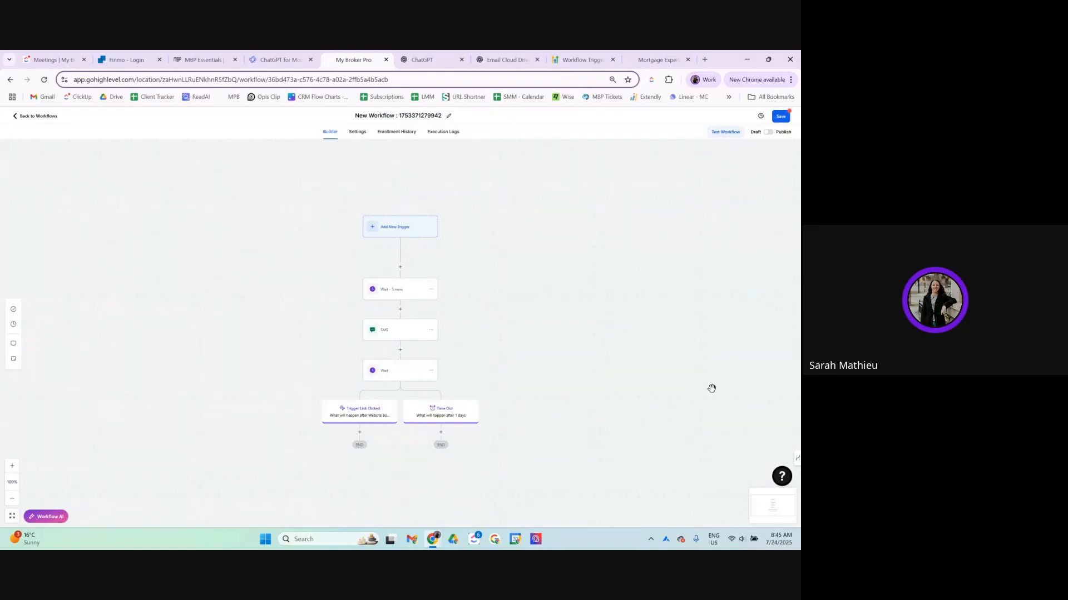
- Review the settings of the Wait action below the SMS without changing them, and save the workflow
{"action": "left_click", "coordinate": [400, 377]}
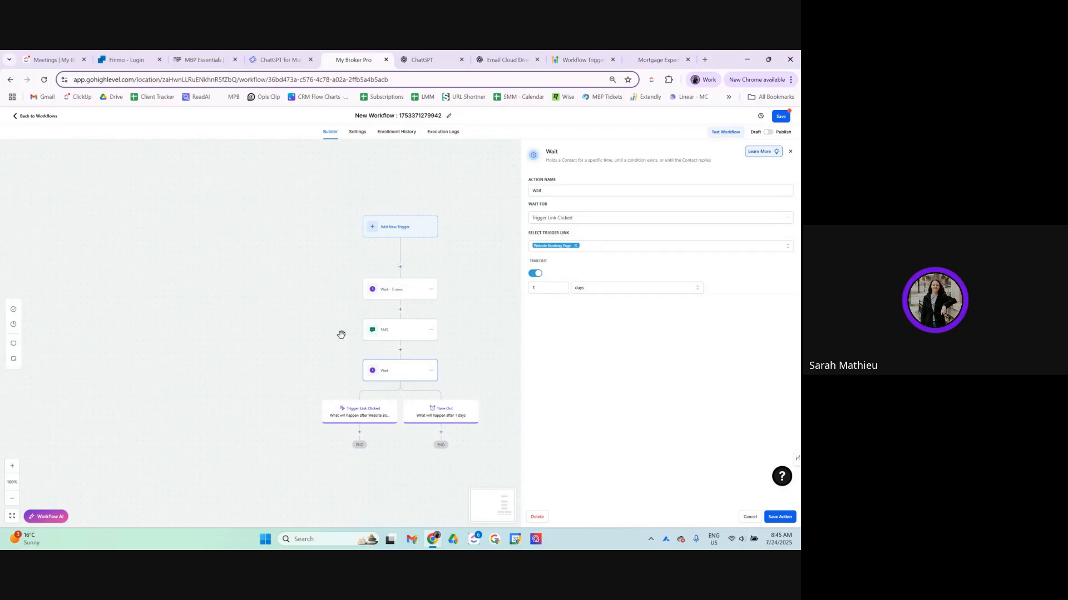
{"action": "left_click", "coordinate": [746, 518]}
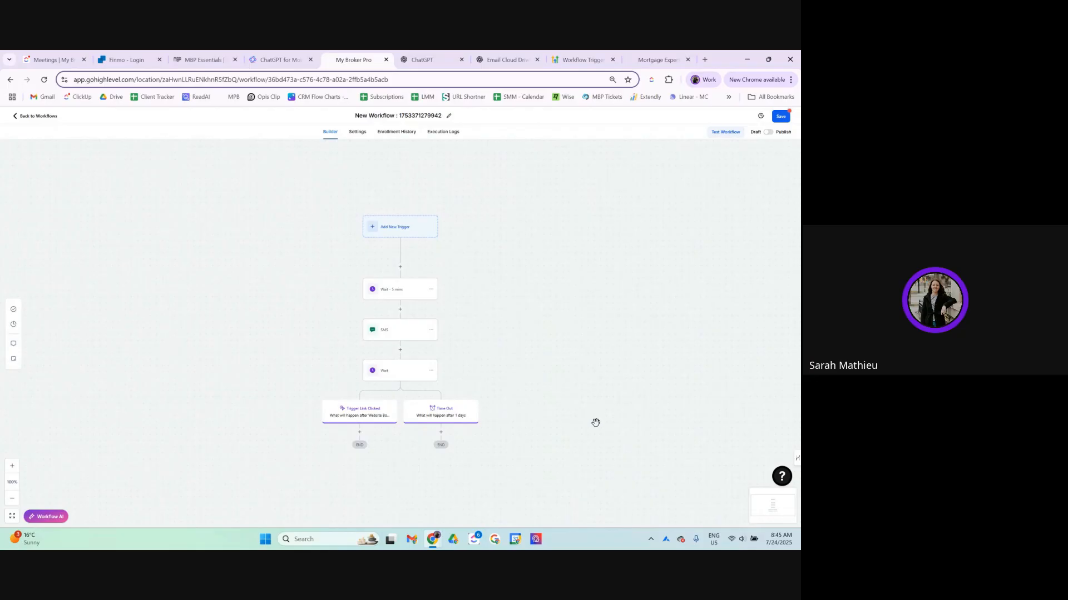
{"action": "scroll", "coordinate": [588, 414], "scroll_direction": "down", "scroll_amount": 1}
{"action": "scroll", "coordinate": [588, 414], "scroll_direction": "up", "scroll_amount": 2}
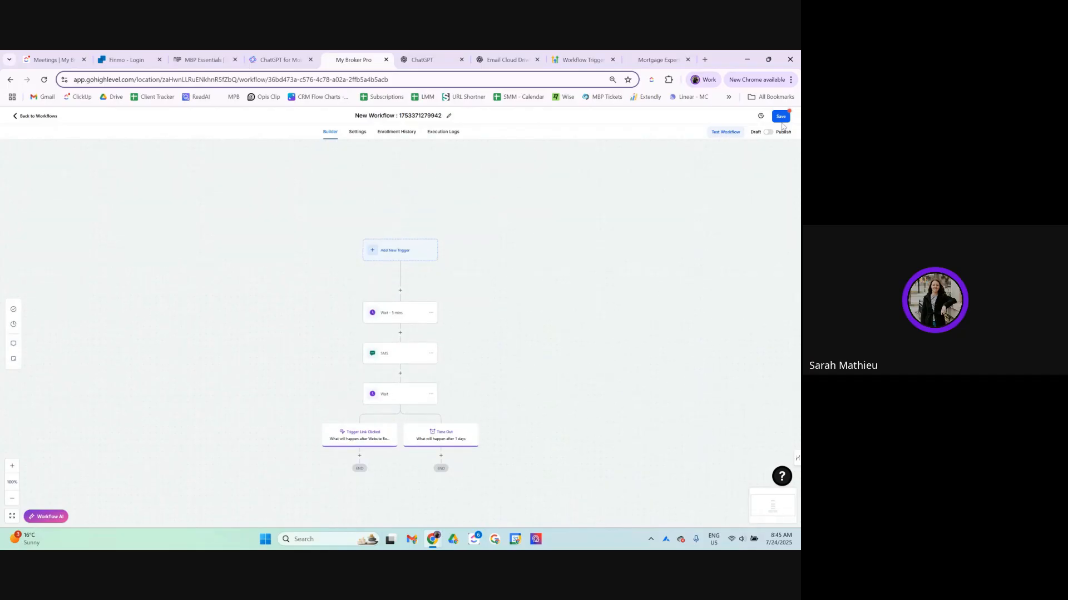
{"action": "left_click", "coordinate": [781, 116]}
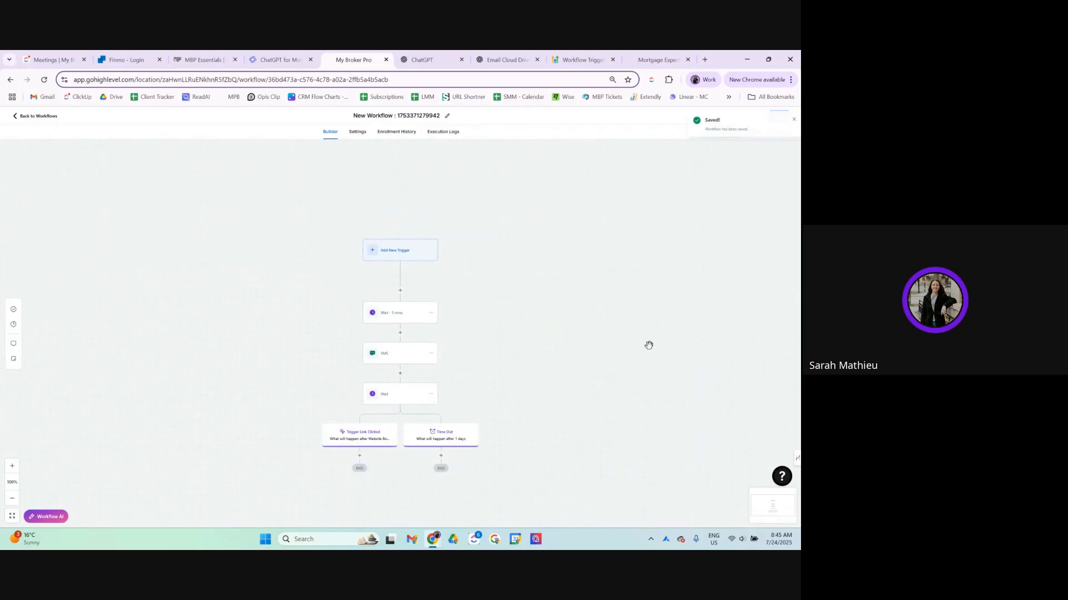